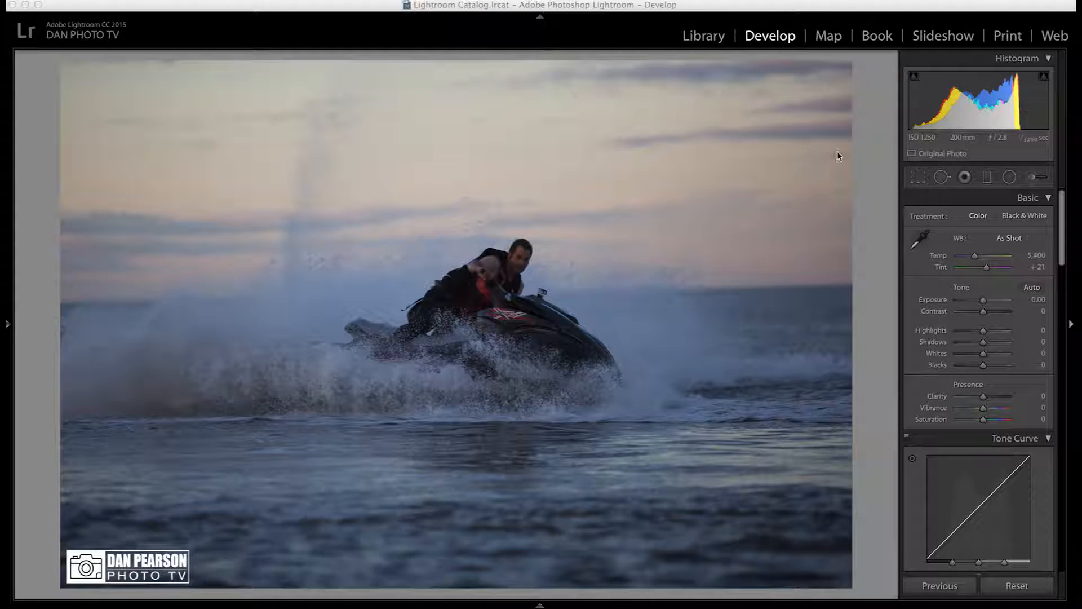
- Straighten the photo with the crop tool to an angle of 0.95 so the horizon is level
click(920, 180)
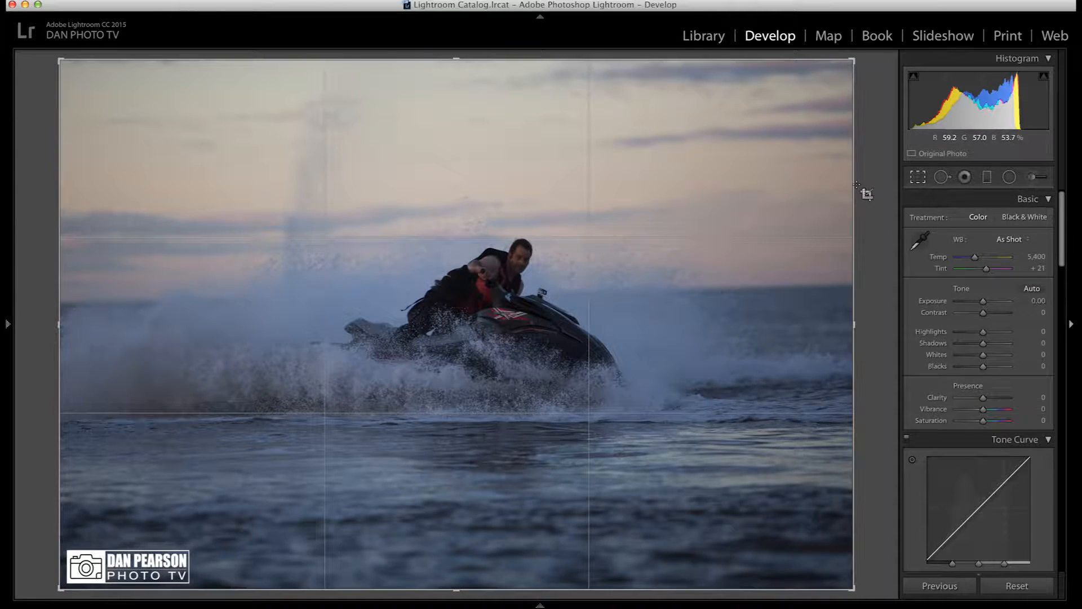
mouse_move(865, 186)
mouse_down()
mouse_move(872, 202)
mouse_move(870, 192)
mouse_up()
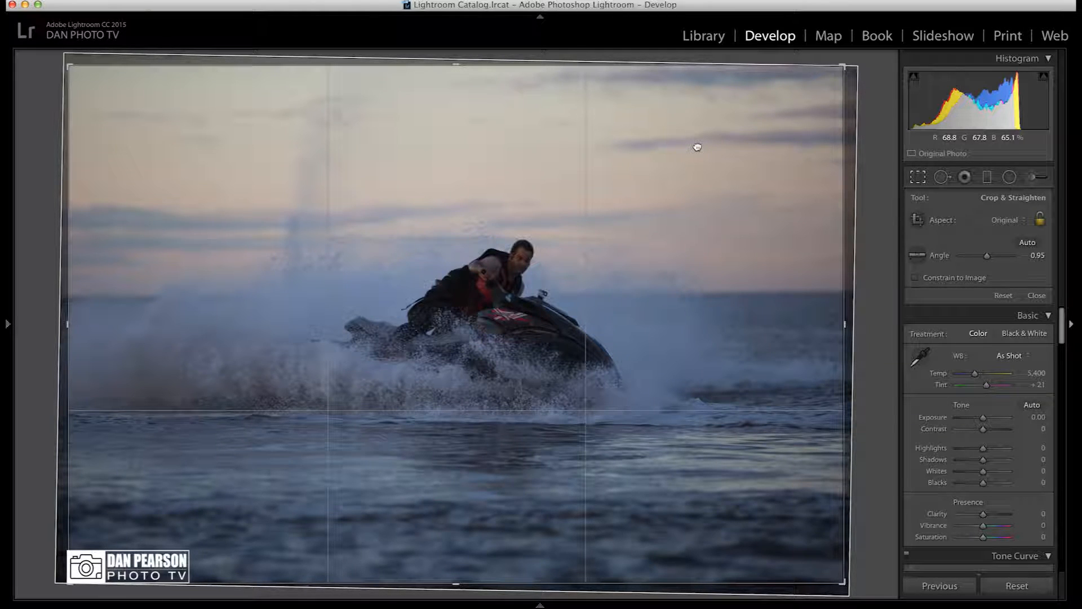
key(Return)
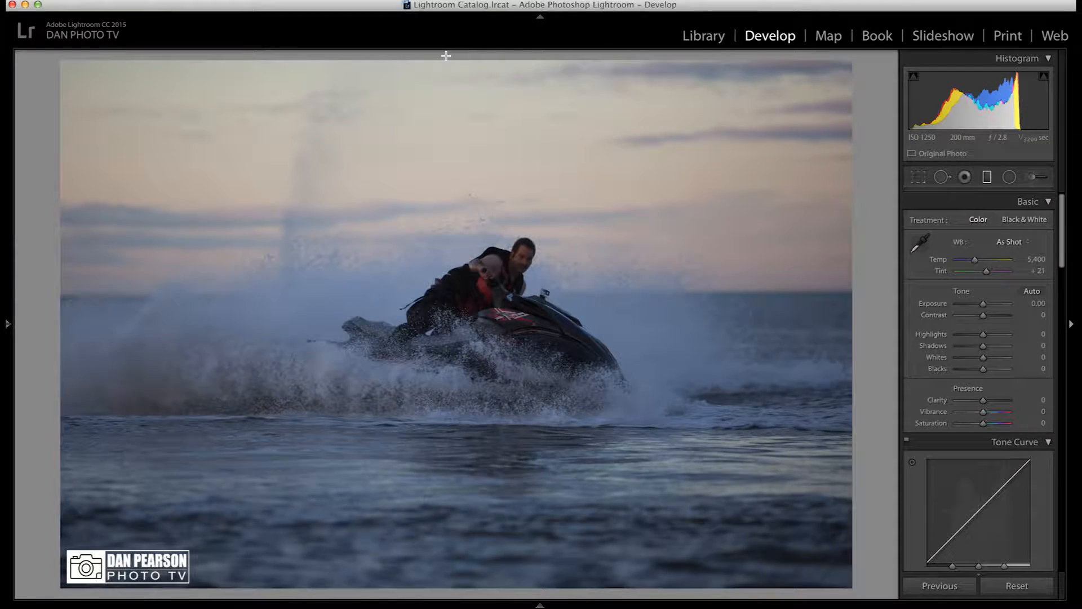
- Add a graduated filter over the sky, centre it near the horizon, and check its coverage with the mask overlay
drag(446, 55, 446, 168)
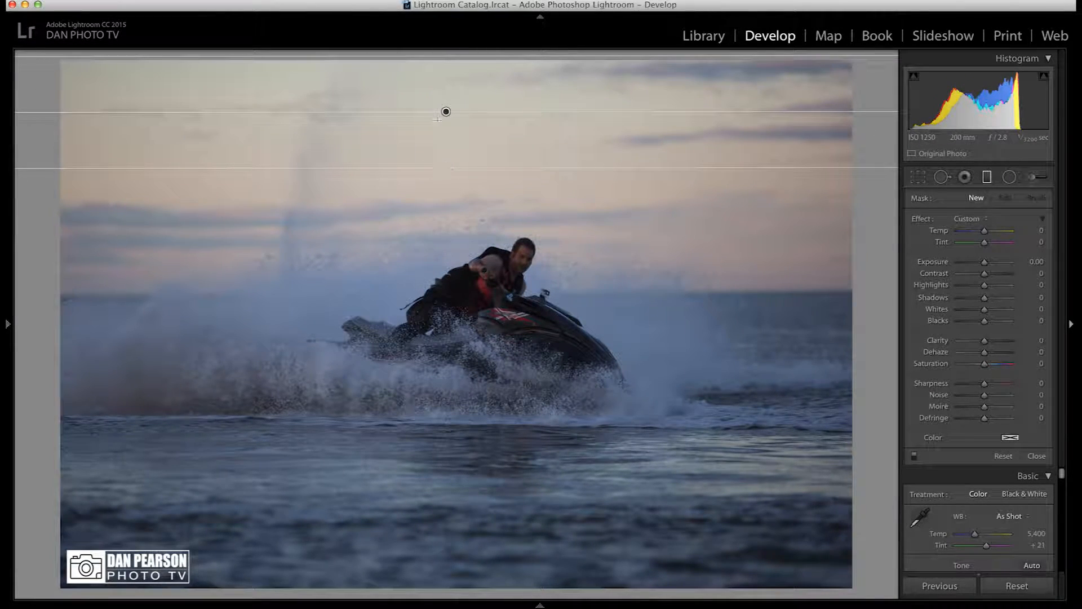
click(445, 114)
drag(445, 114, 453, 281)
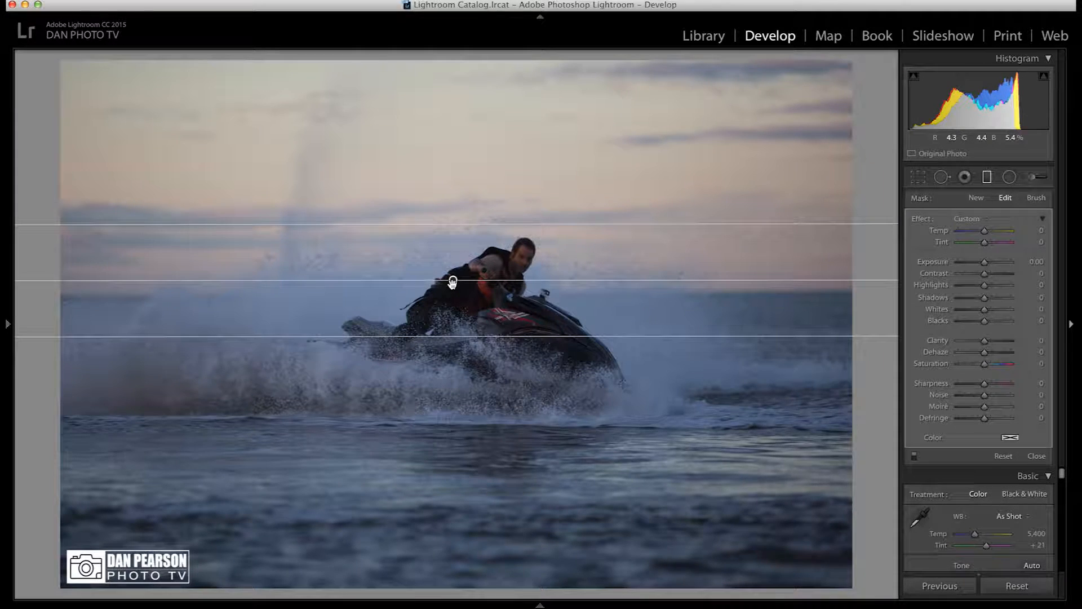
key(o)
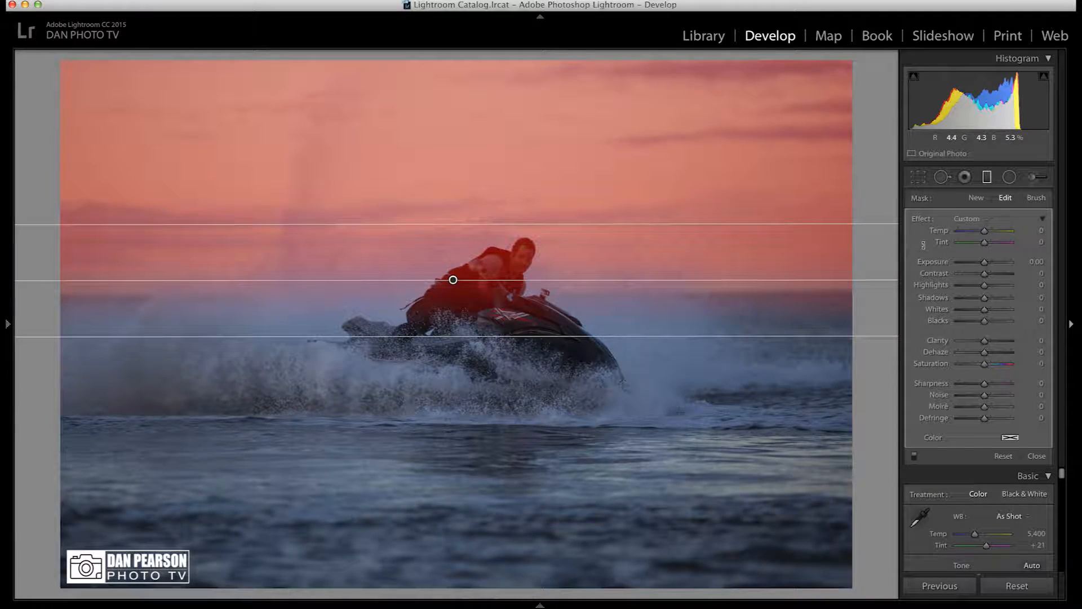
- Set the sky filter's Temp to 43, Saturation to 37 and Highlights to 21
click(996, 232)
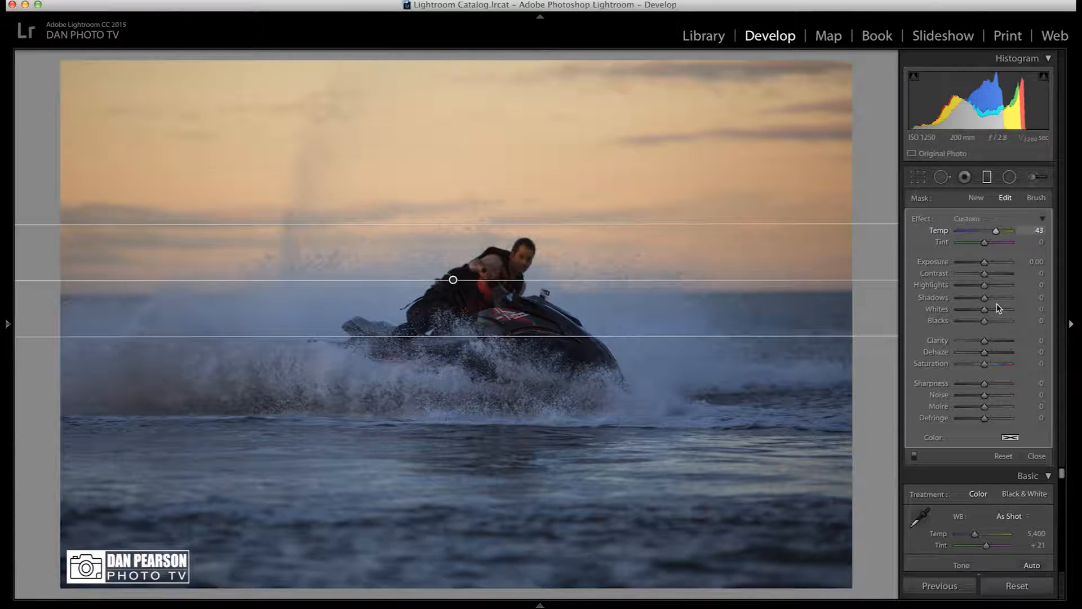
click(993, 365)
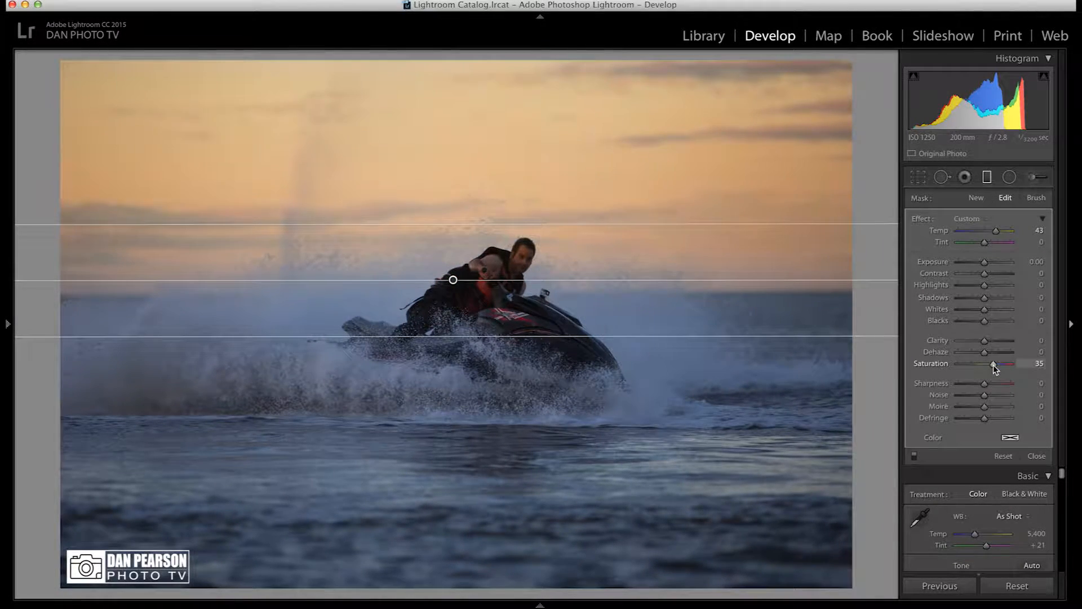
drag(993, 365, 994, 365)
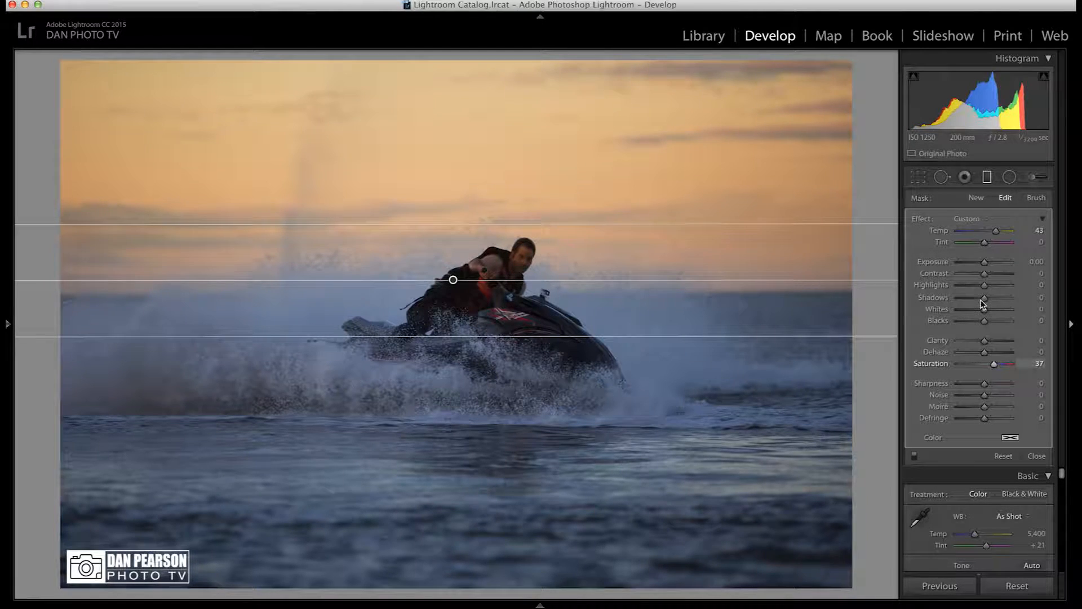
click(993, 286)
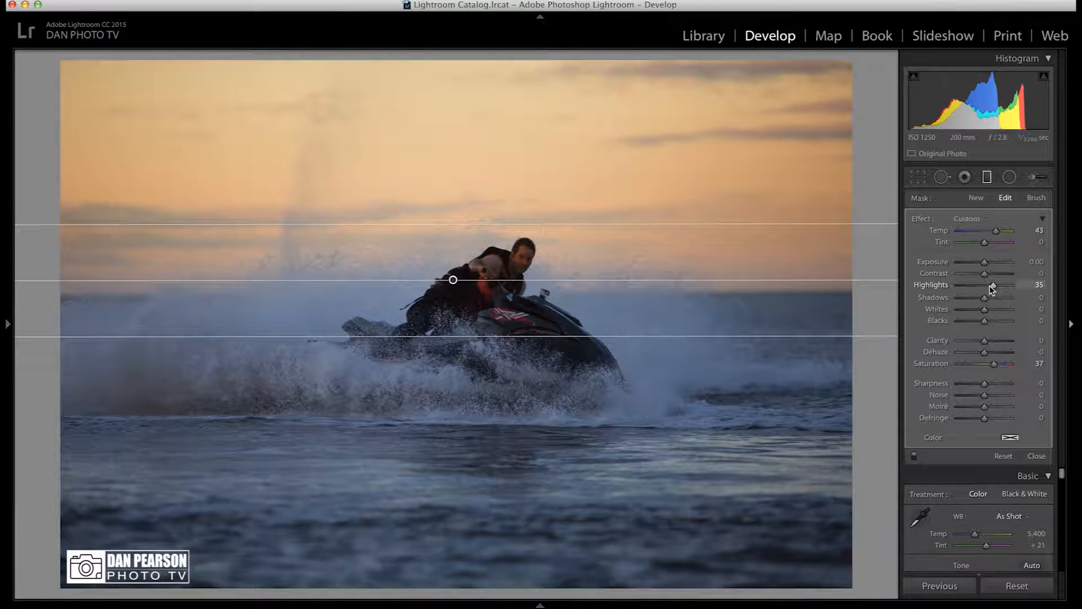
drag(992, 288, 989, 286)
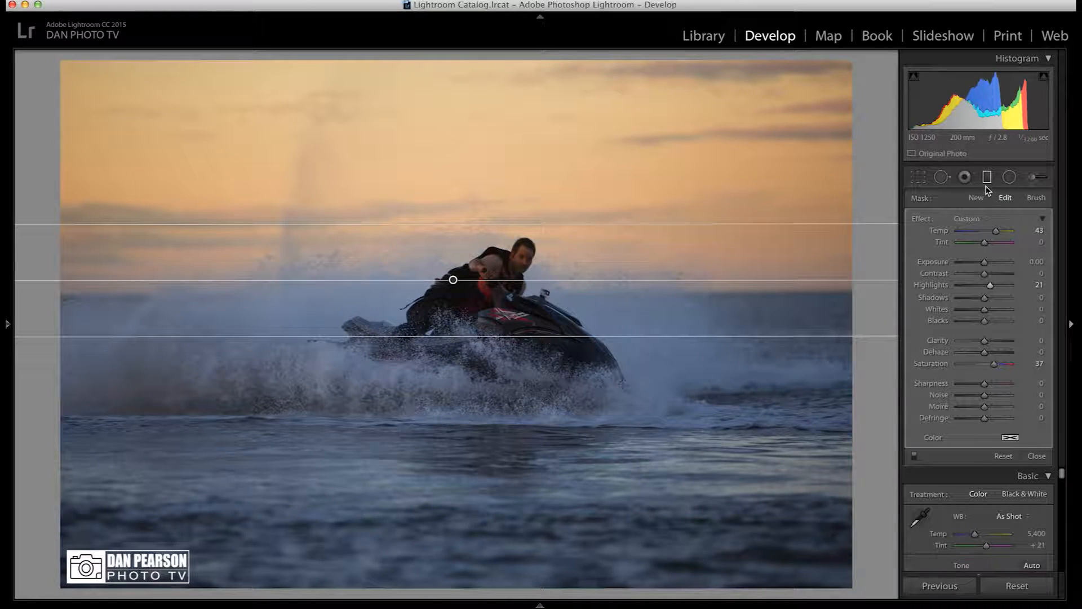
- Add a second graduated filter upward over the water, centre it just below the jet ski, and set its Temp to -18
click(976, 198)
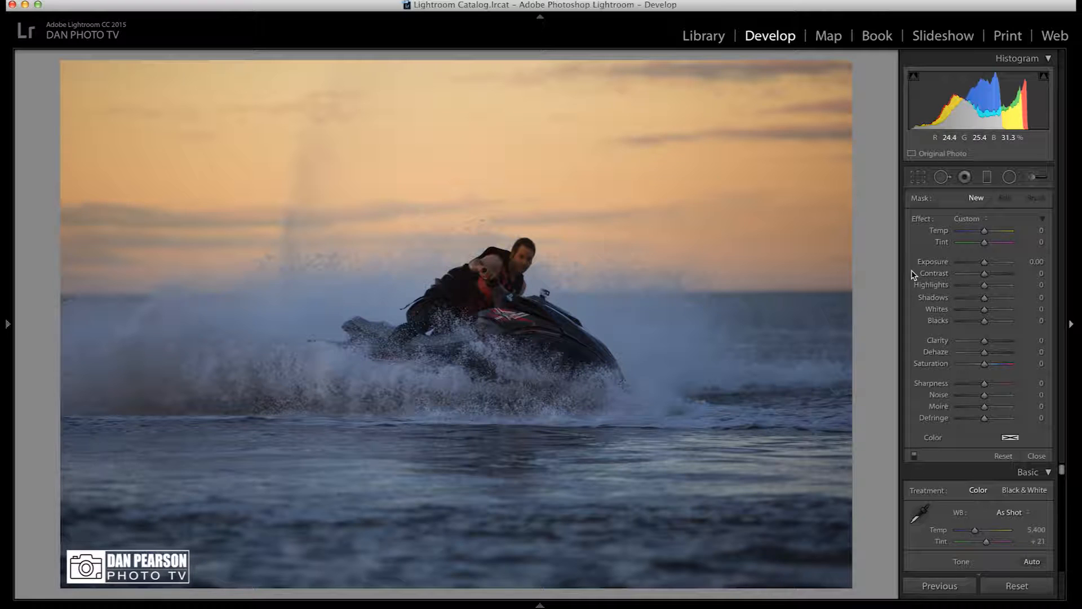
click(987, 176)
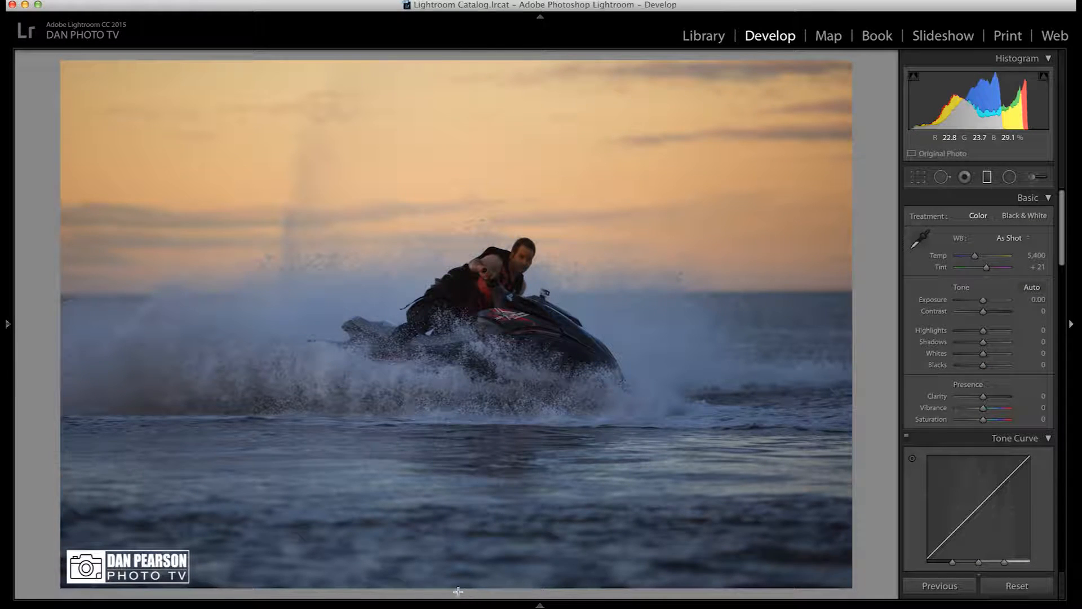
mouse_move(452, 590)
mouse_down()
mouse_move(459, 463)
mouse_move(457, 472)
mouse_up()
drag(456, 531, 452, 412)
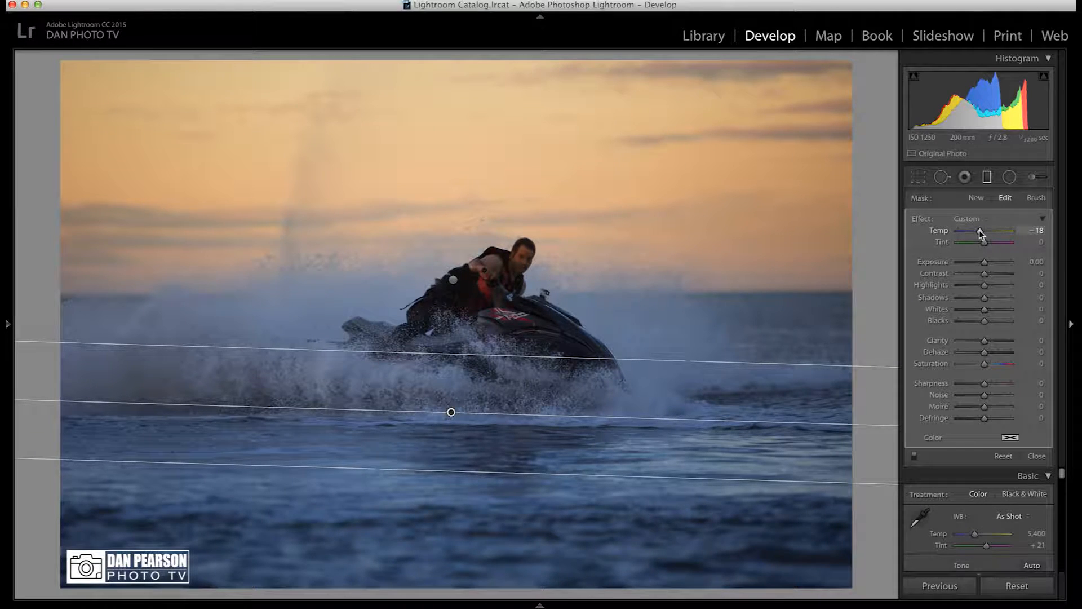
- Set the water filter's Highlights to 51, Shadows to 25 and Clarity to 29
click(997, 286)
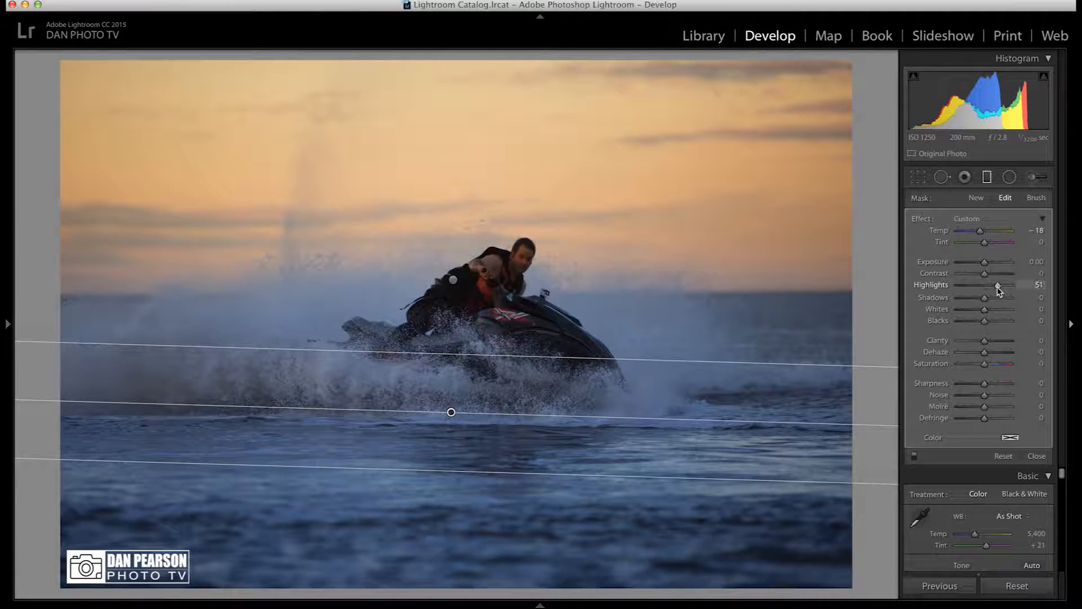
click(991, 297)
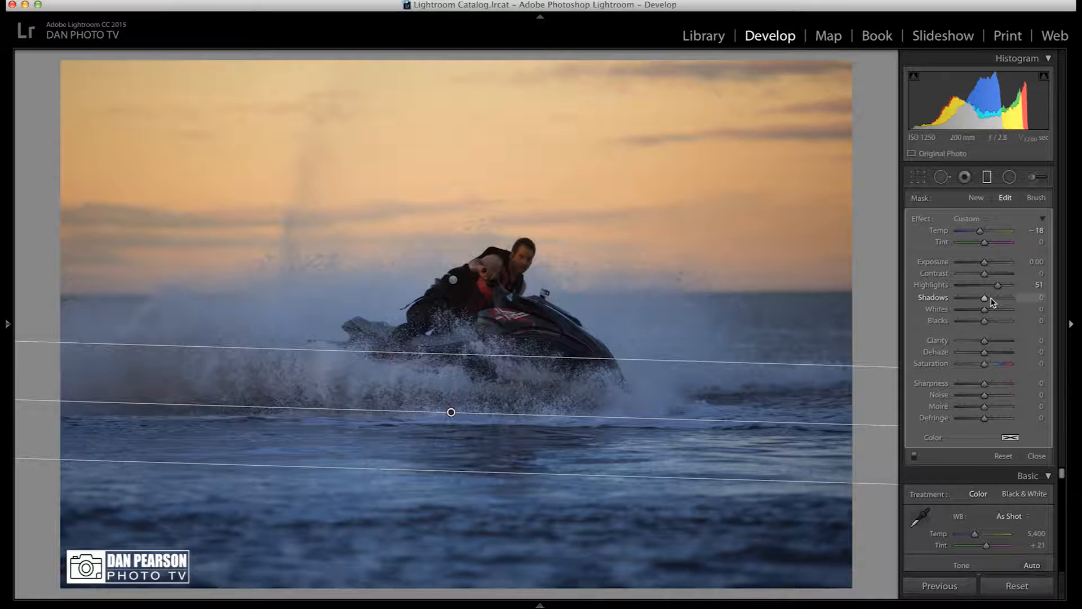
click(992, 341)
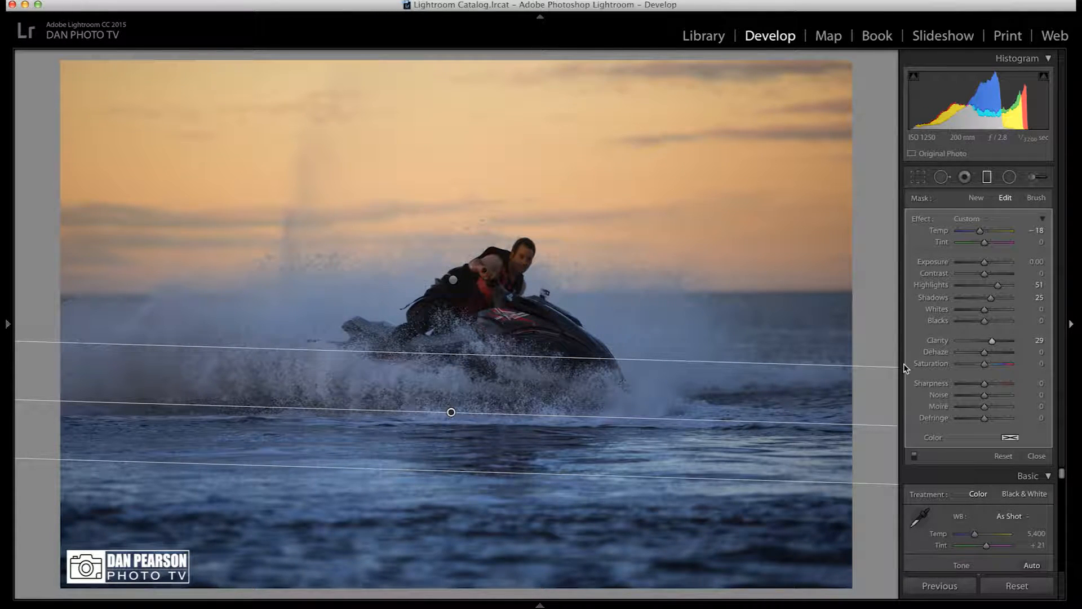
- Paint the rider and jet ski with a size 11.5 adjustment brush at Shadows 44, and set its Highlights to 22
key(k)
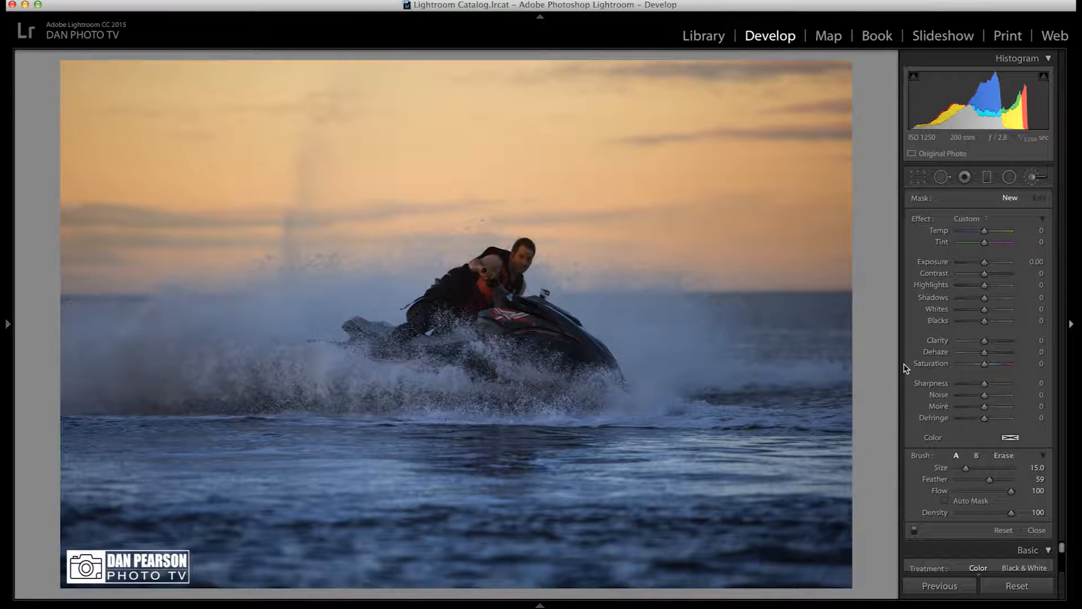
key(k)
drag(985, 298, 998, 303)
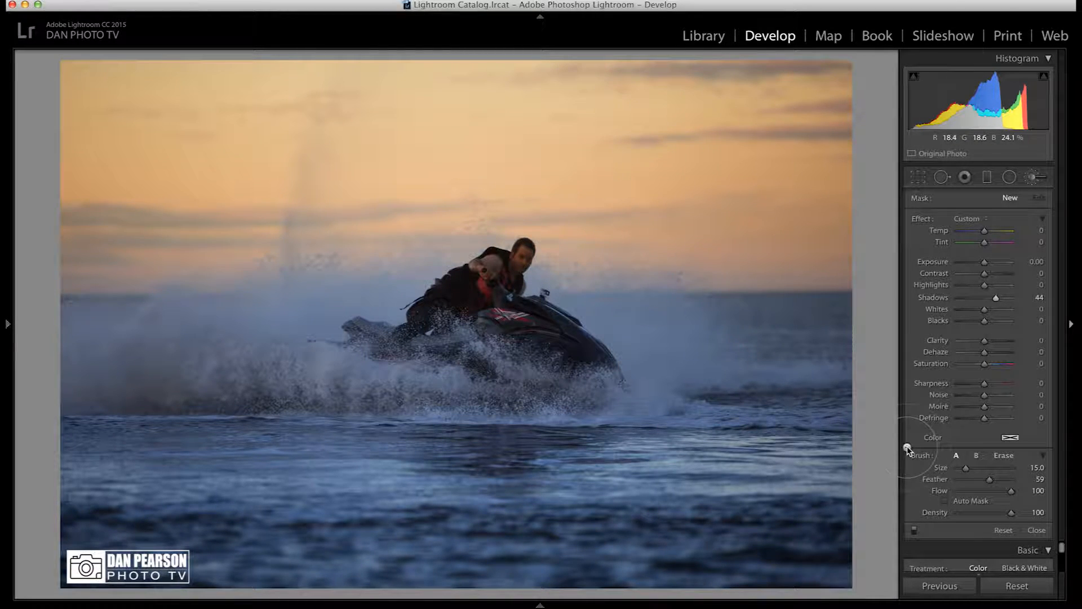
drag(966, 468, 965, 473)
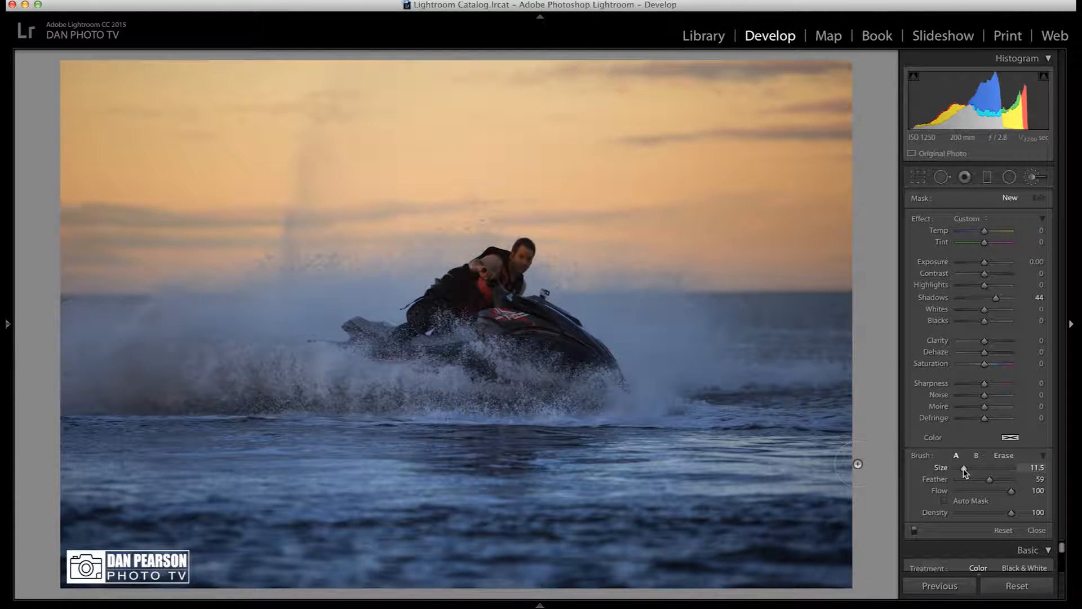
mouse_move(588, 355)
mouse_down()
mouse_move(555, 327)
mouse_move(501, 319)
mouse_move(496, 298)
mouse_move(467, 294)
mouse_move(436, 306)
mouse_move(417, 342)
mouse_move(355, 332)
mouse_move(487, 354)
mouse_move(483, 306)
mouse_move(517, 264)
mouse_move(470, 303)
mouse_move(529, 339)
mouse_move(449, 293)
mouse_move(403, 332)
mouse_move(431, 328)
mouse_move(484, 278)
mouse_move(501, 281)
mouse_move(490, 283)
mouse_move(502, 324)
mouse_up()
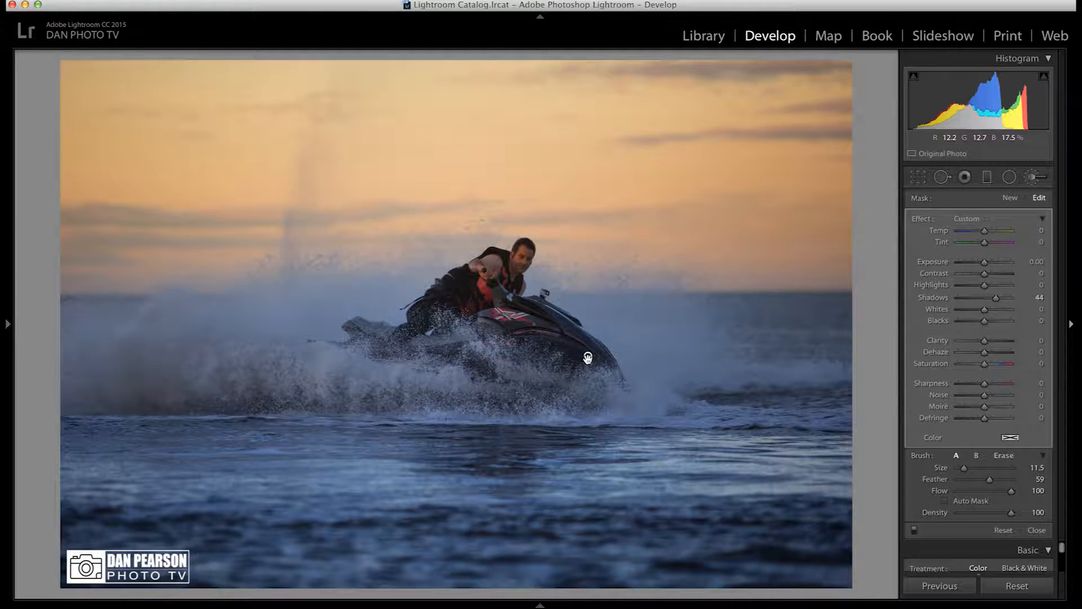
key(o)
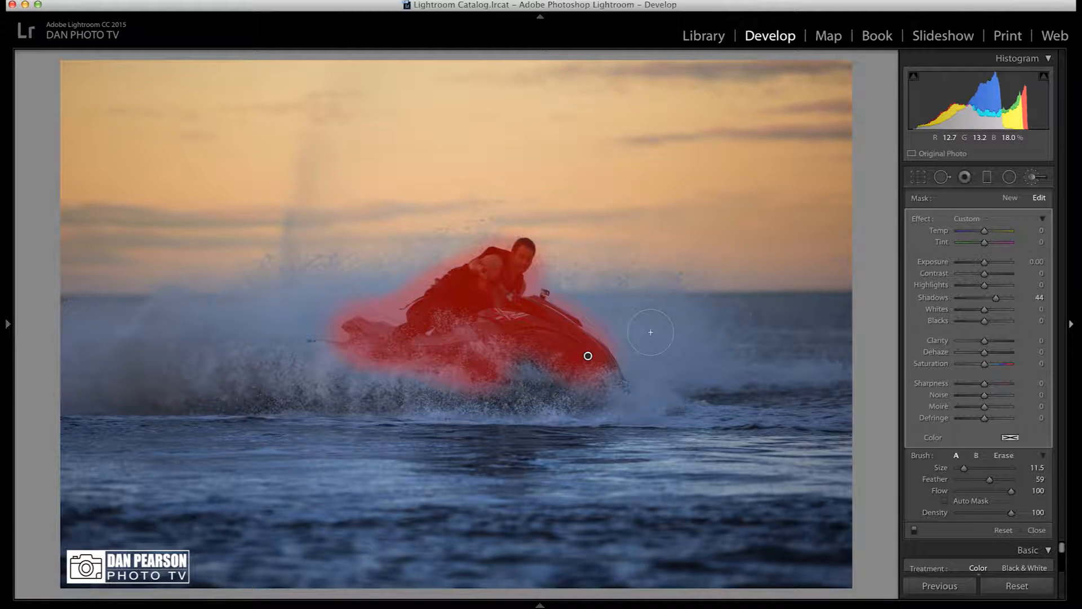
click(990, 285)
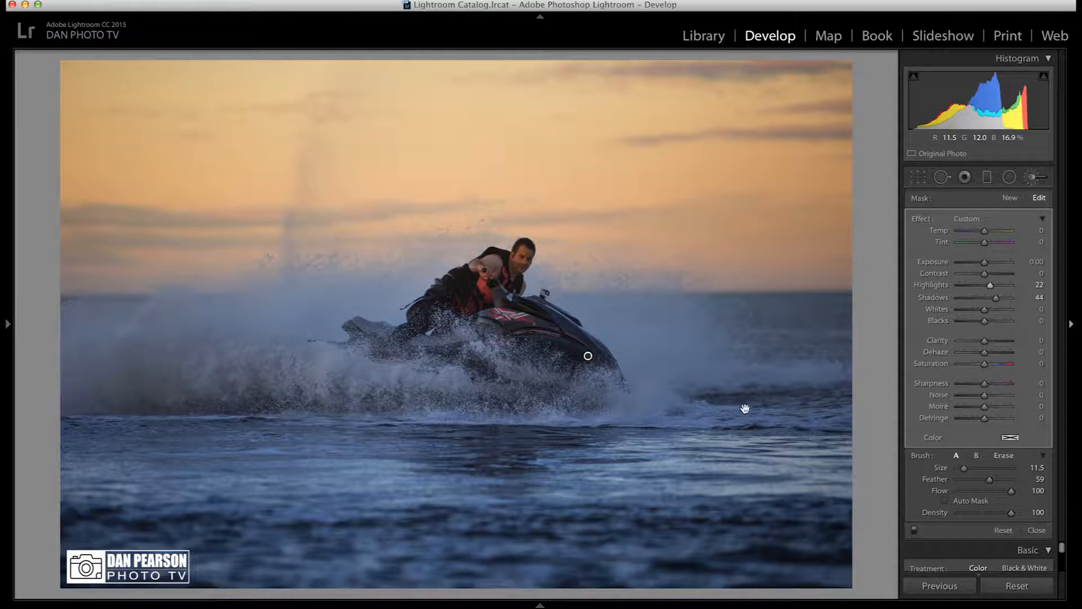
- Erase the brush mask's spill around the outline of the jet ski and rider with a size 10.6 eraser
click(1004, 455)
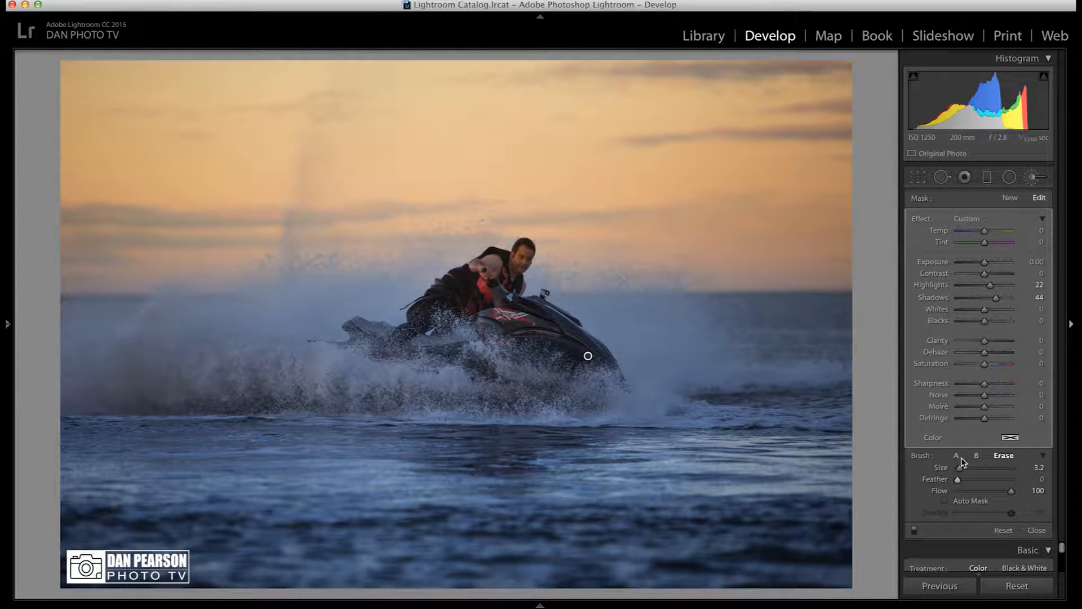
click(990, 471)
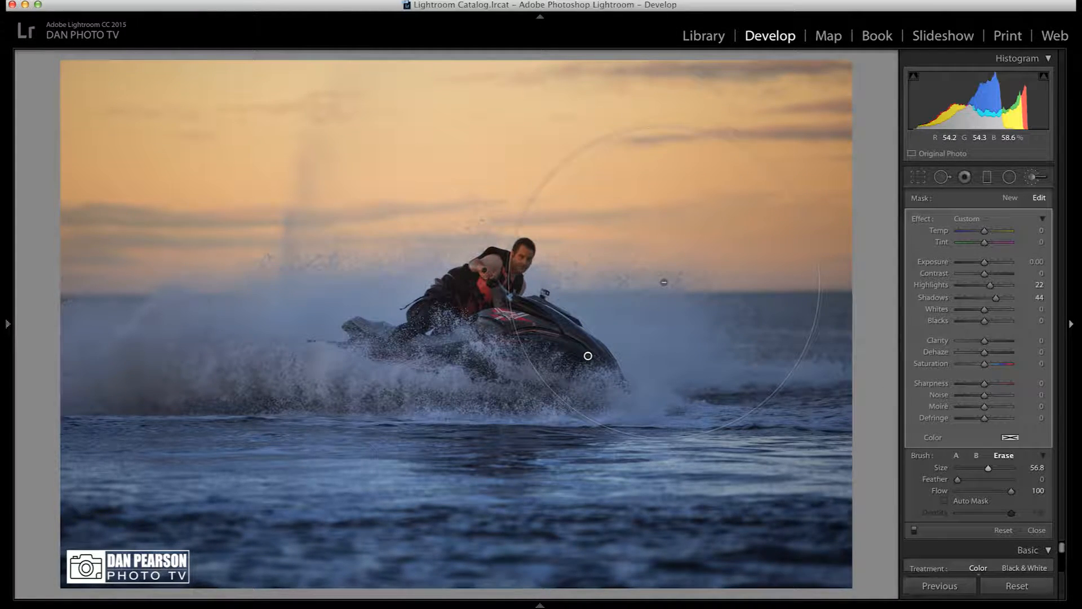
click(967, 470)
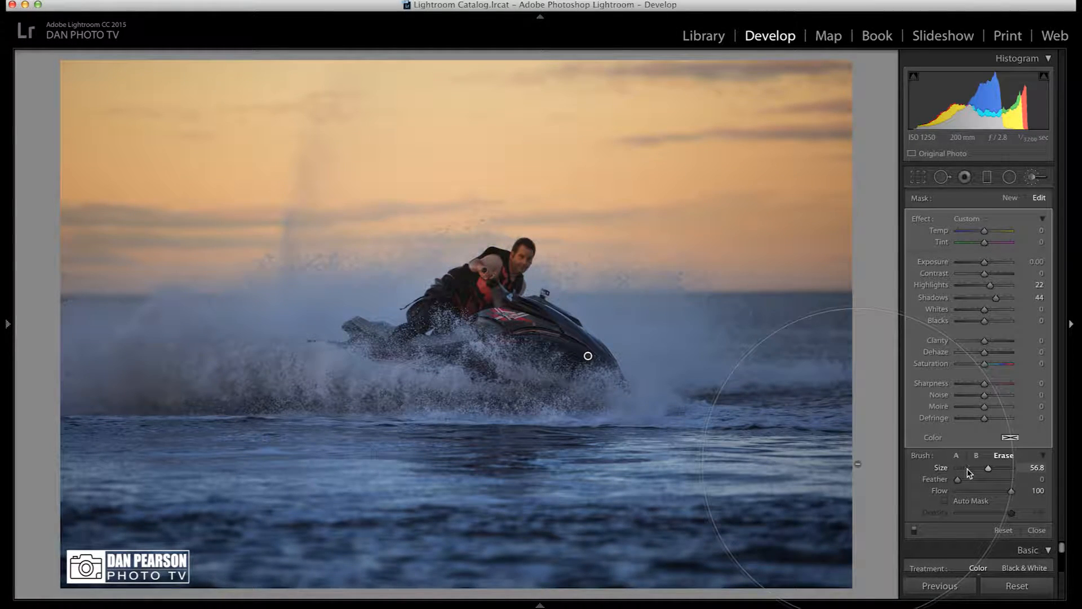
drag(967, 471, 964, 473)
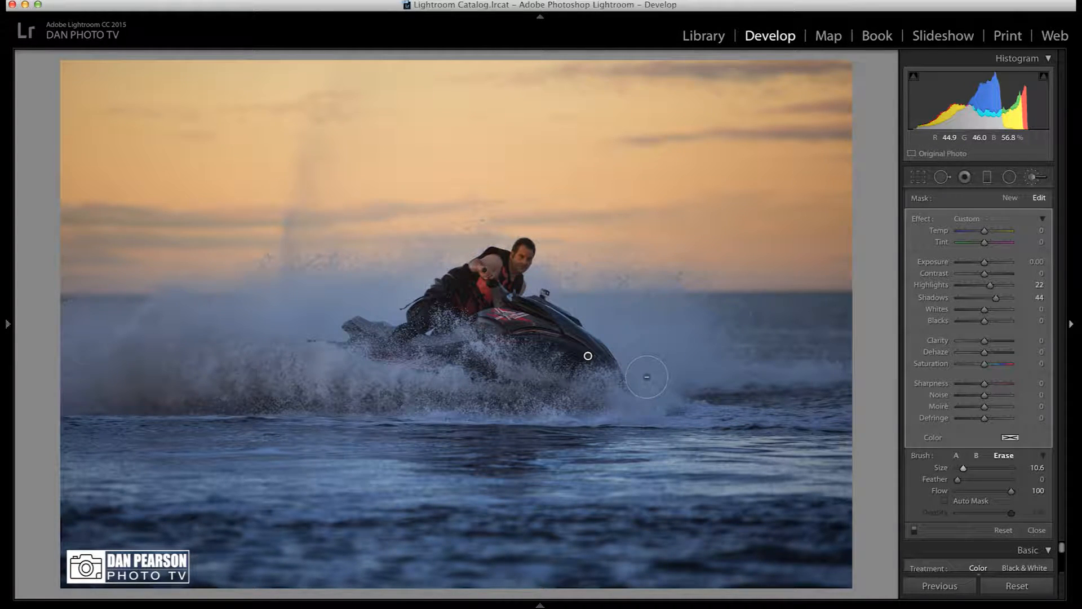
mouse_move(646, 372)
mouse_down()
mouse_move(628, 339)
mouse_move(557, 282)
mouse_move(556, 239)
mouse_move(539, 215)
mouse_move(481, 225)
mouse_move(381, 301)
mouse_move(339, 303)
mouse_move(318, 325)
mouse_up()
key(h)
key(o)
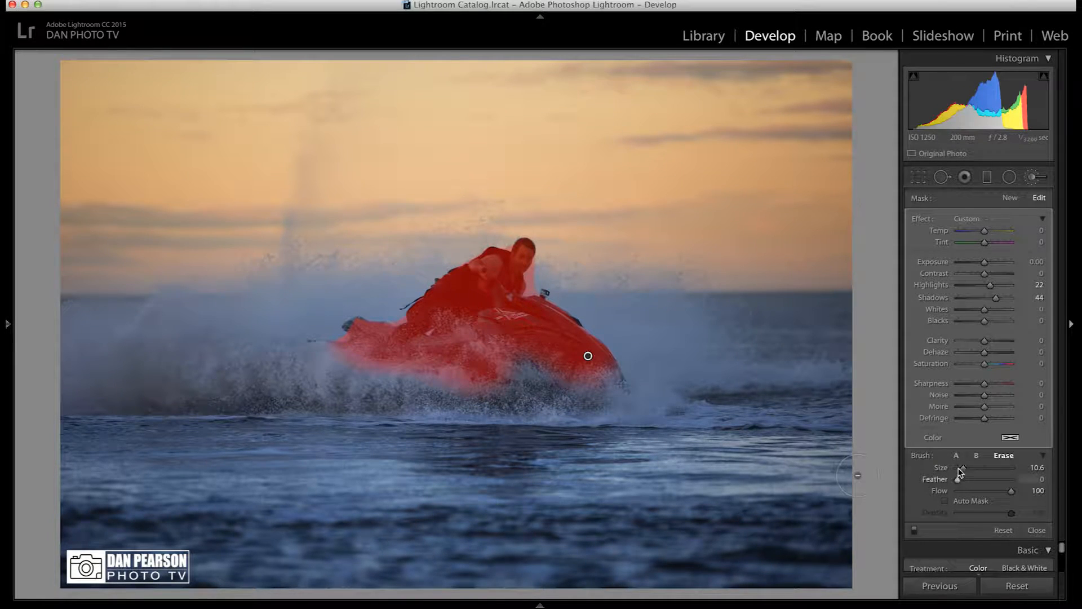
- Erase the remaining mask spill in front of the rider with a size 2.1 eraser, checking it with the overlay
key(o)
drag(960, 471, 957, 471)
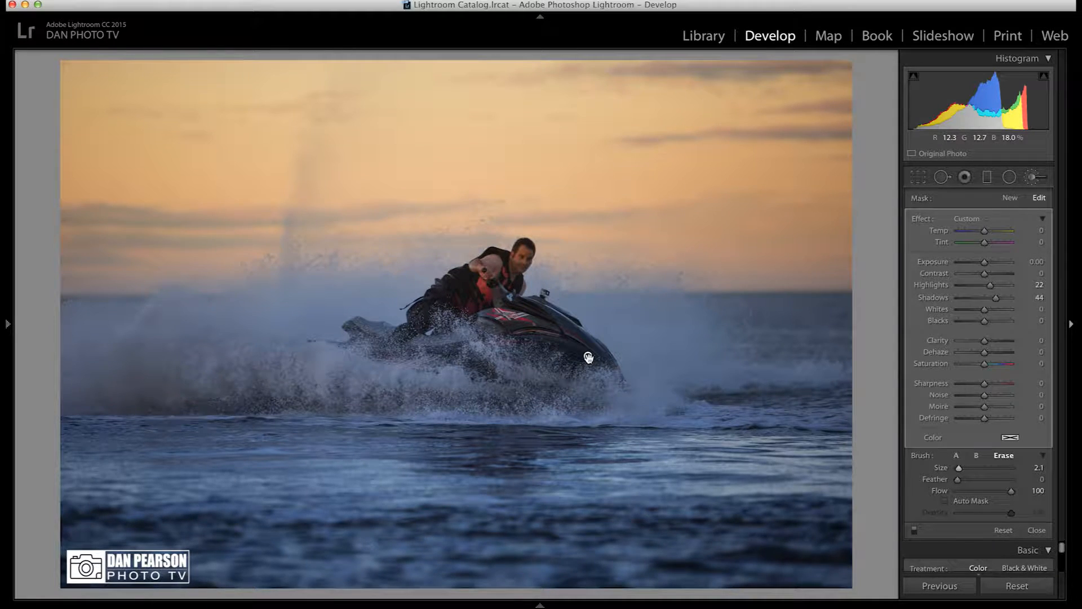
key(o)
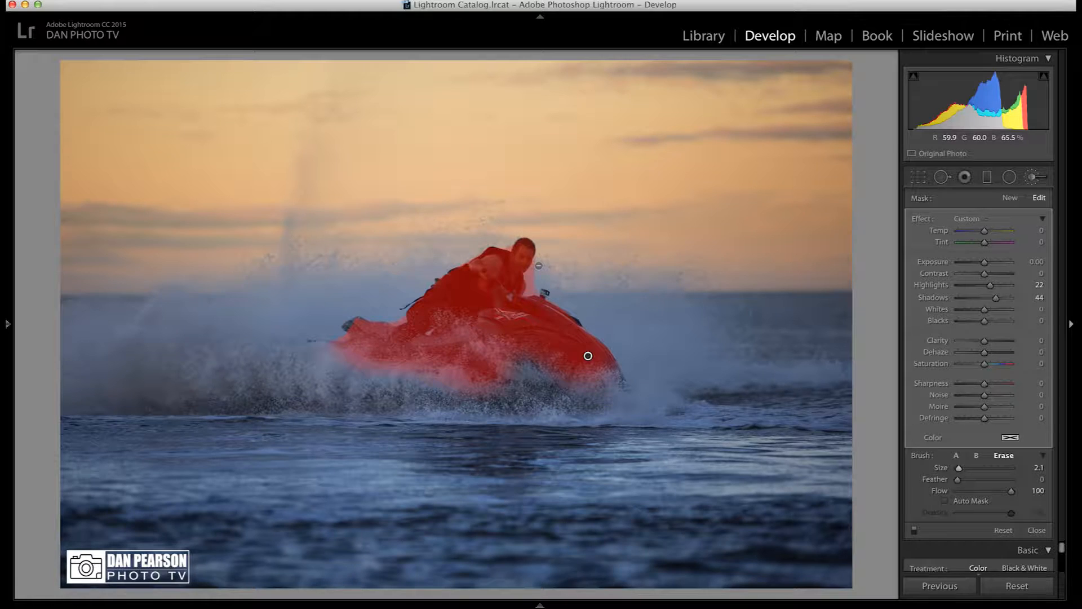
key(o)
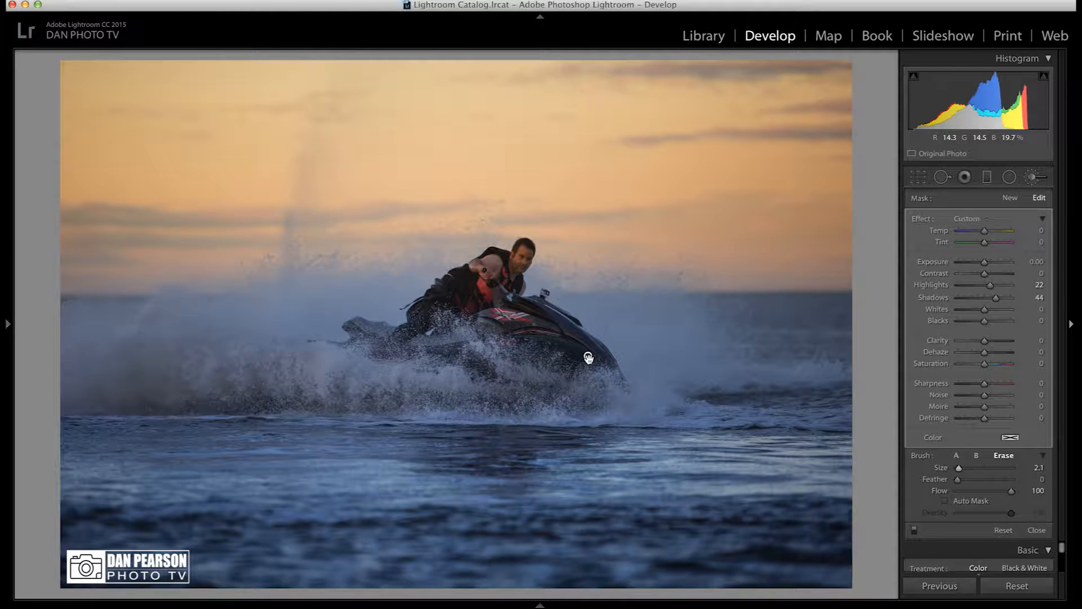
key(o)
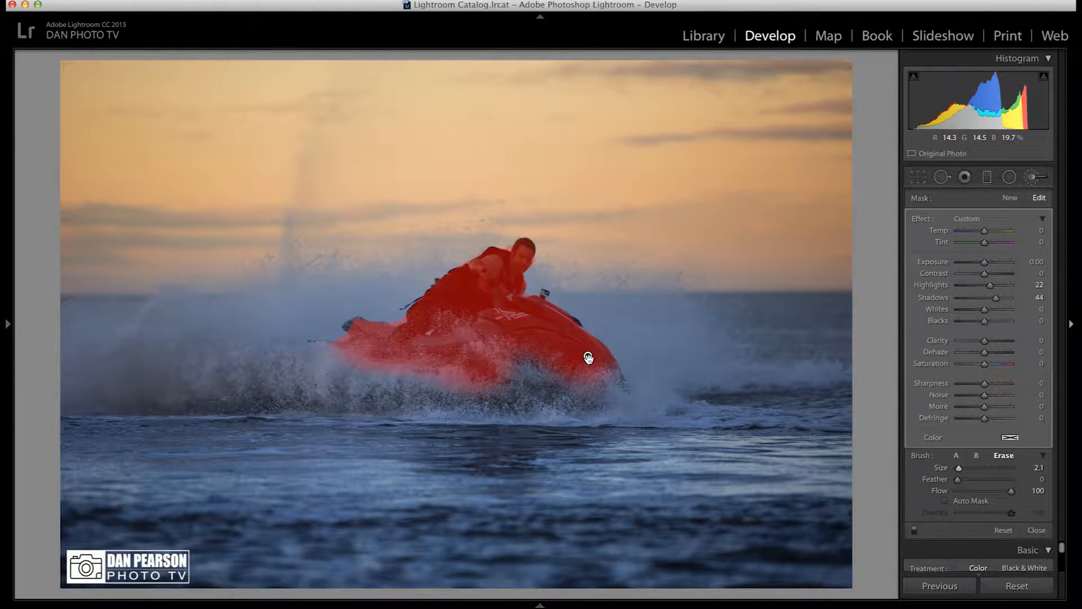
key(o)
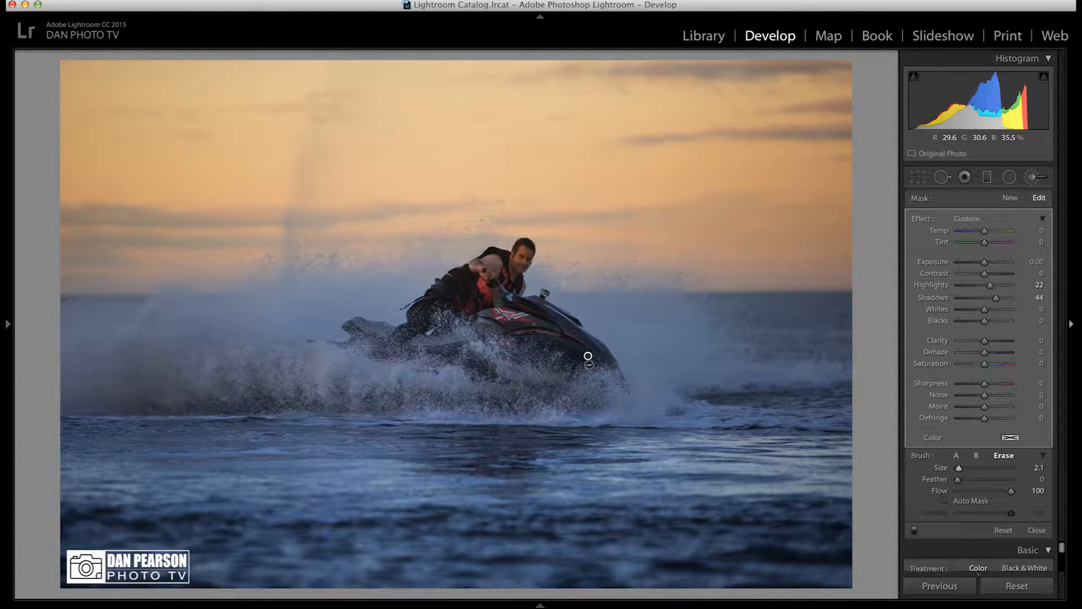
- Paint the spray below the jet ski with a new size 11.5 adjustment brush at Highlights 72, Shadows -21 and Clarity 16
key(Delete)
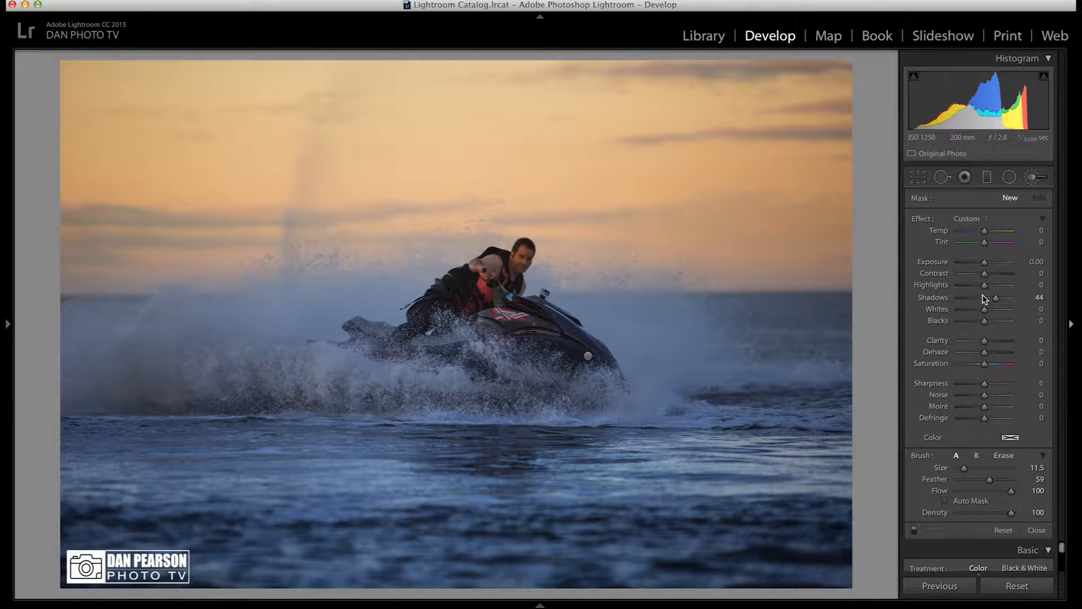
double_click(922, 220)
click(994, 286)
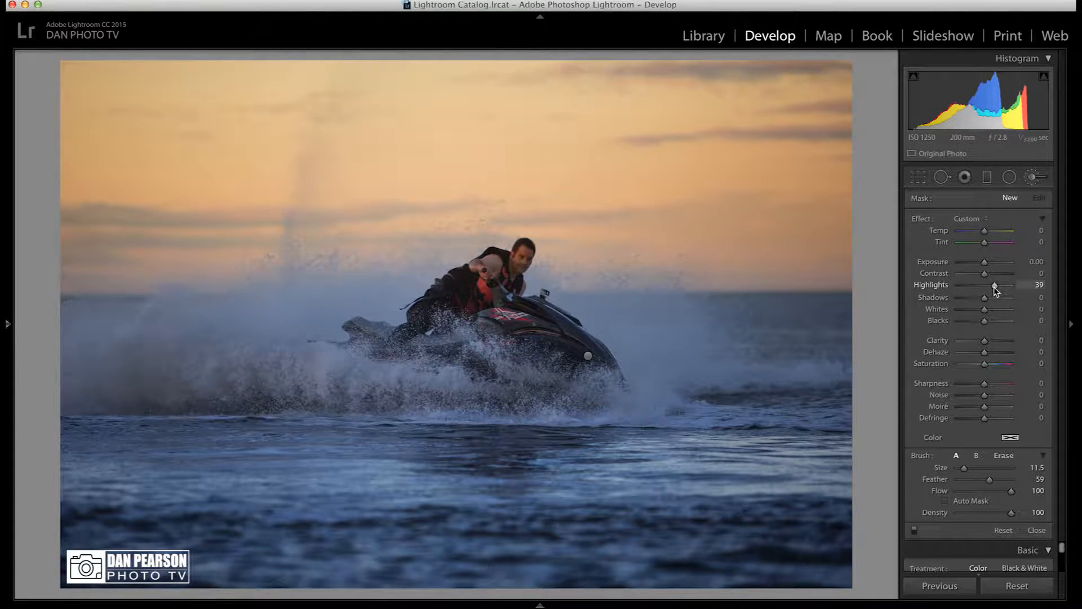
click(978, 297)
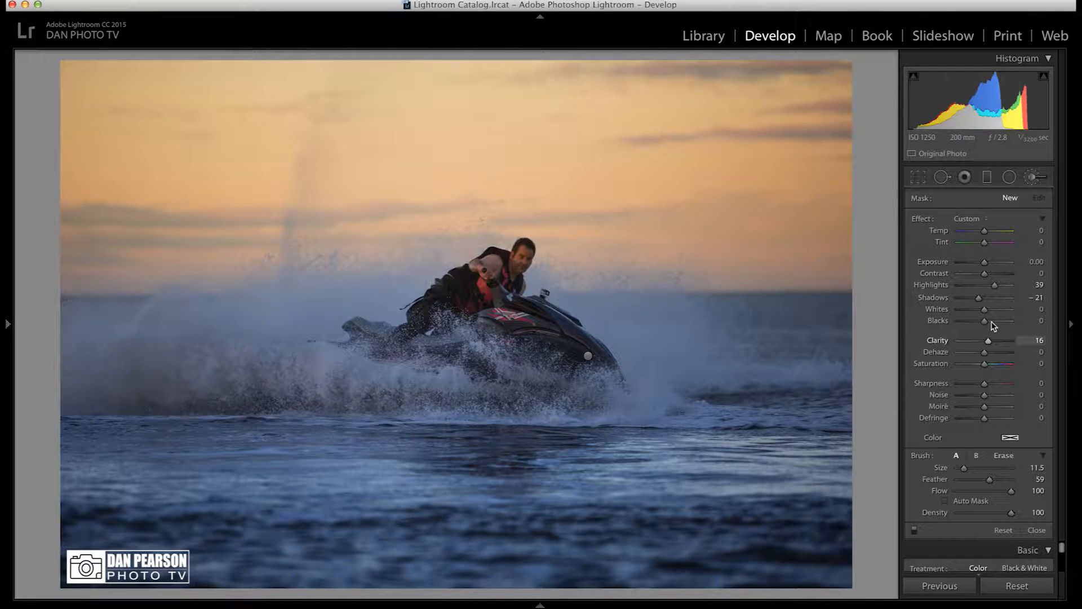
click(1003, 286)
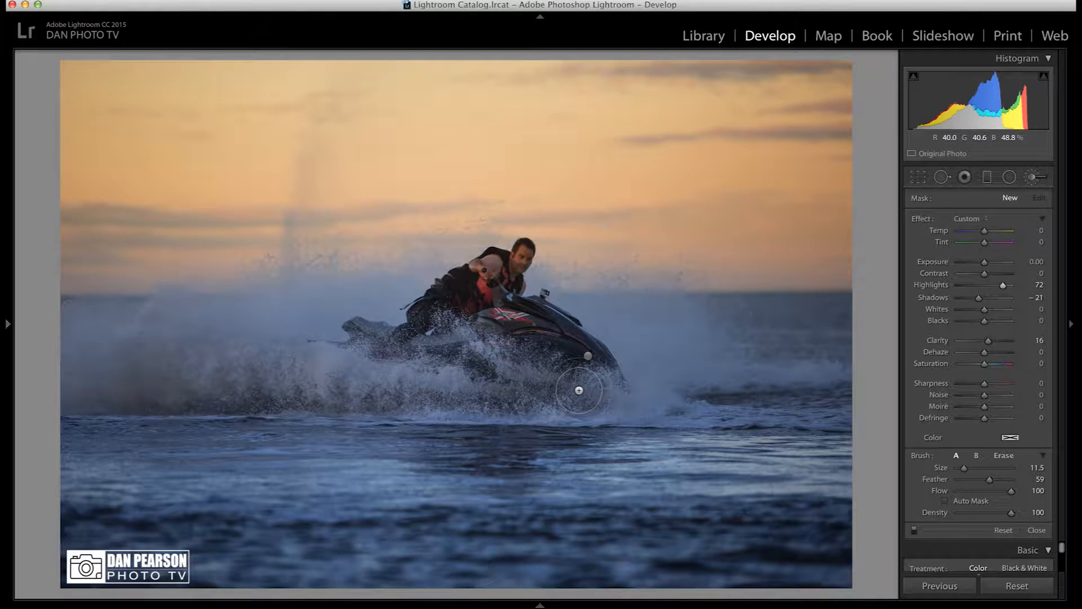
drag(578, 389, 608, 395)
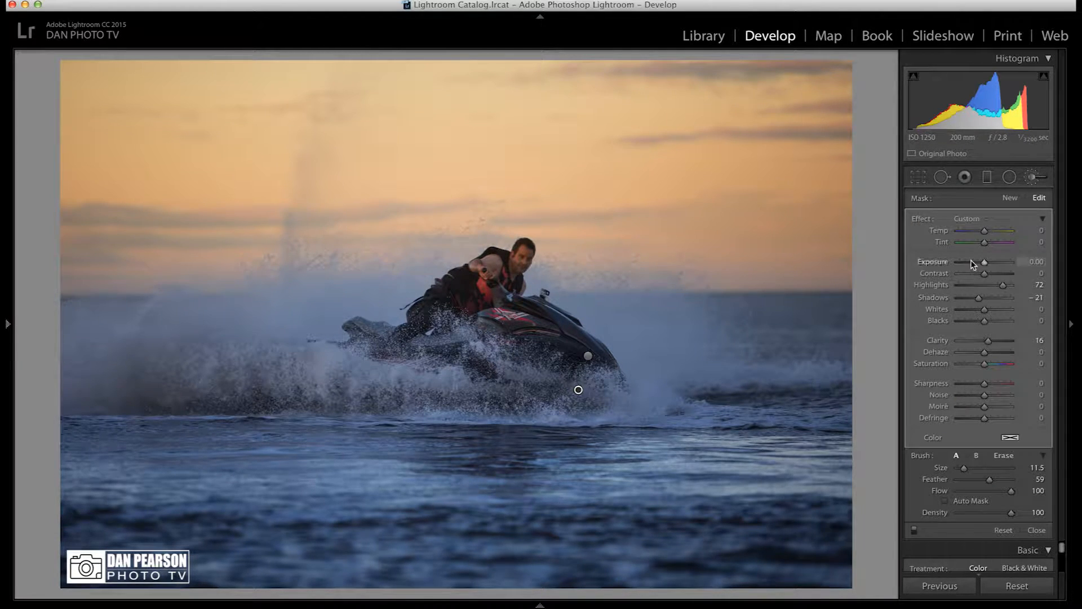
- Set the spray brush's Highlights to 98 and its Exposure to 0.10
click(1010, 285)
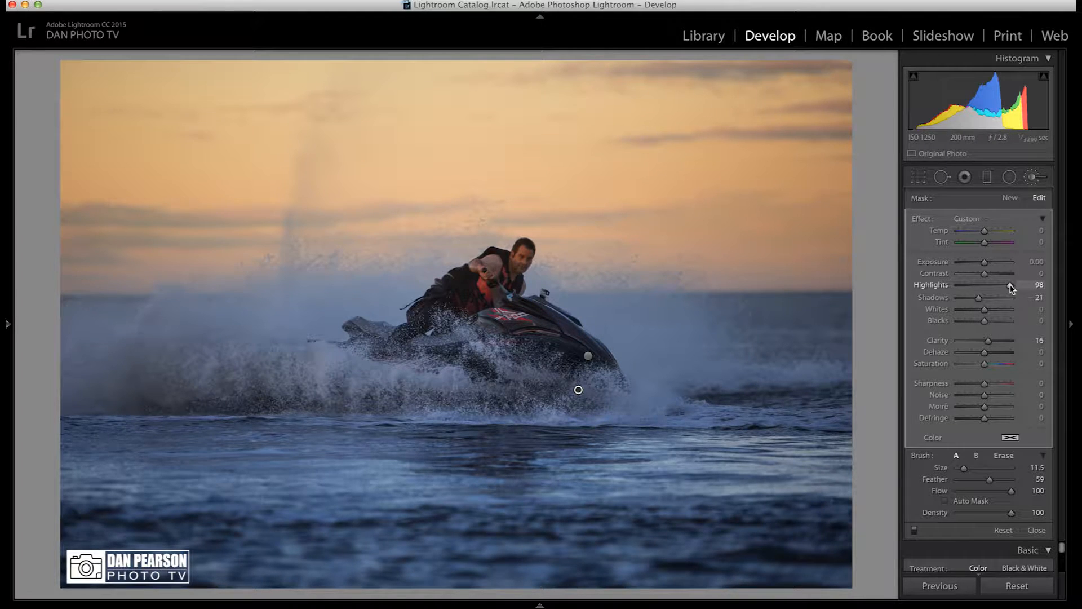
click(987, 263)
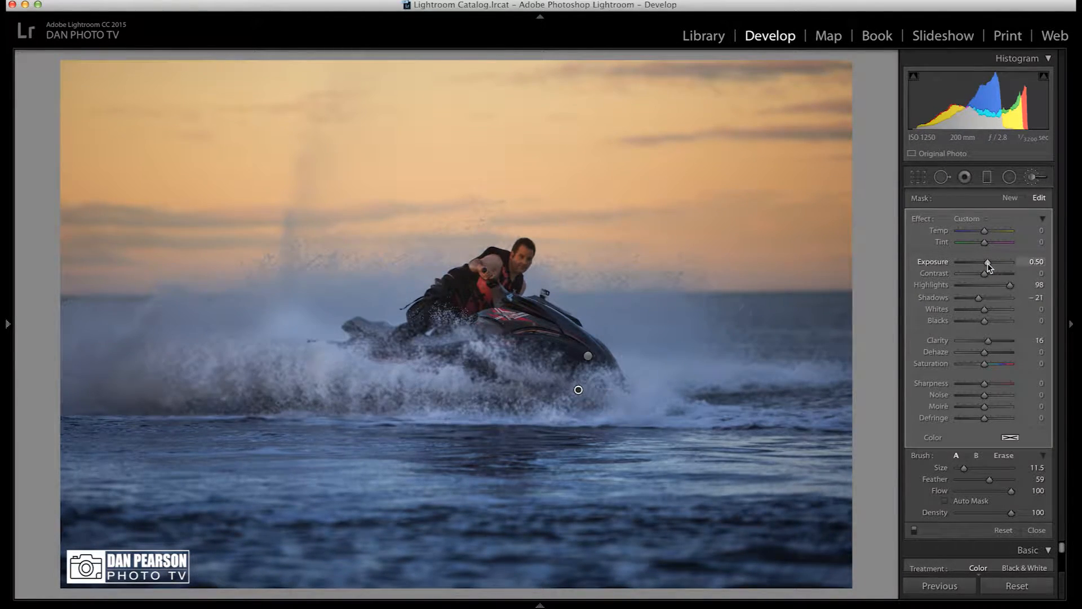
drag(986, 263, 986, 263)
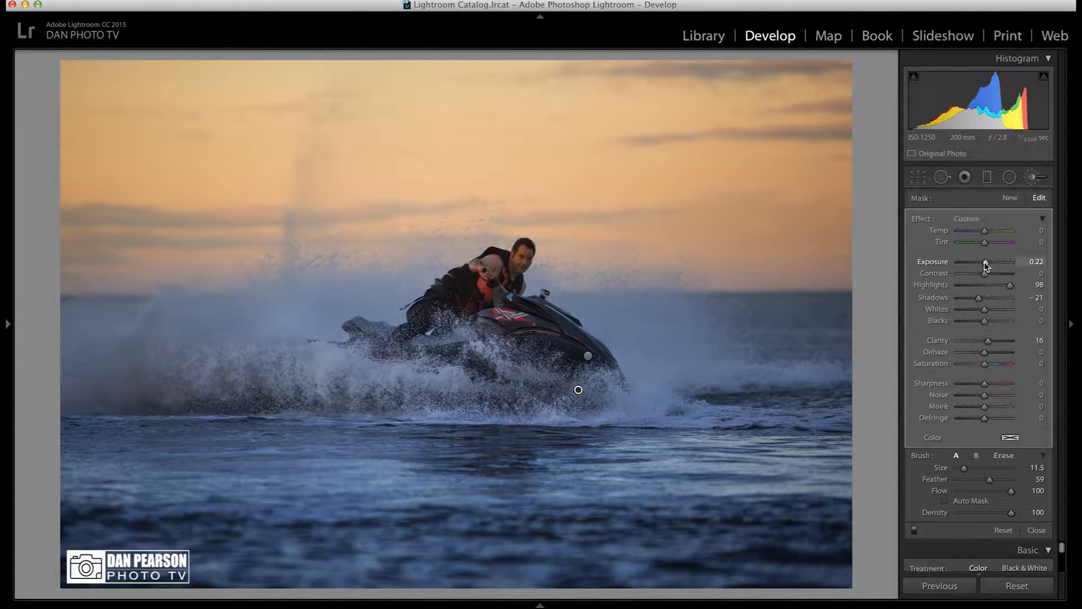
drag(985, 263, 984, 263)
click(1037, 263)
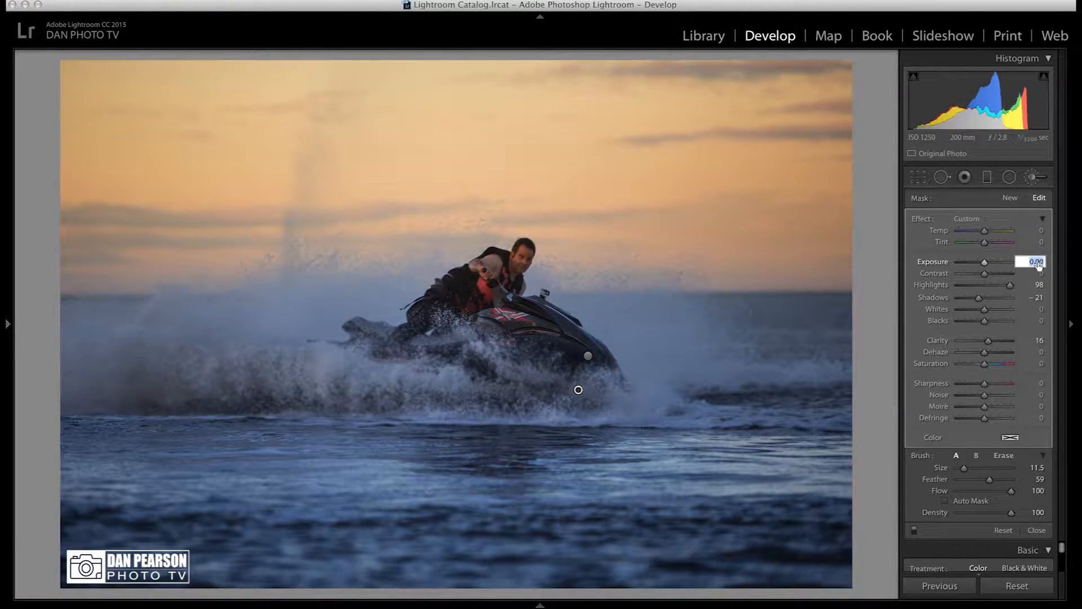
text(.1)
key(Return)
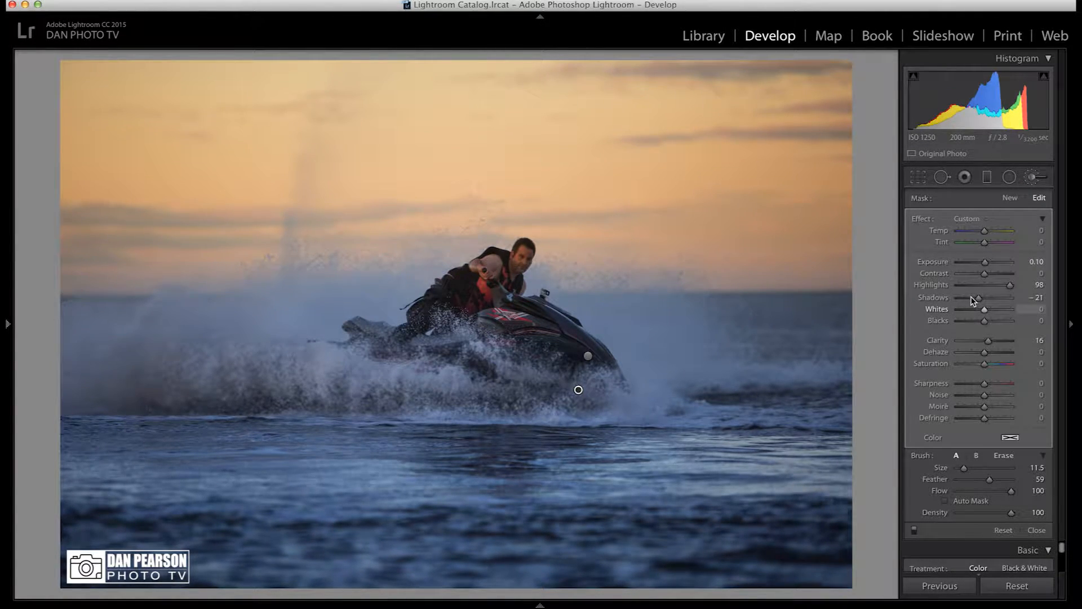
- Try the spray brush's Shadows at -50, raise them again, and close the adjustment brush
click(971, 298)
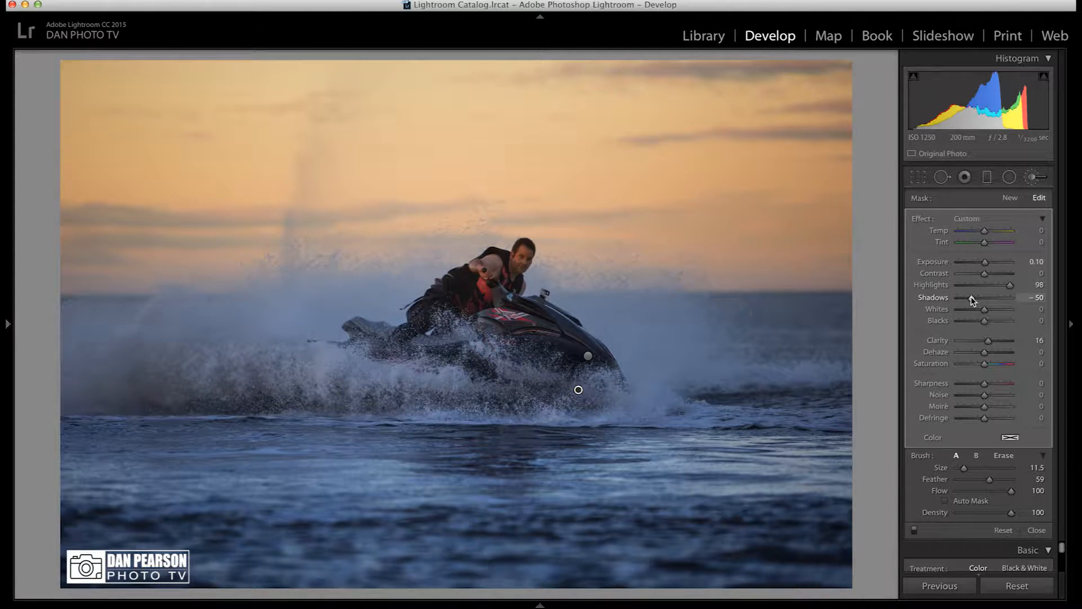
click(977, 298)
key(backslash)
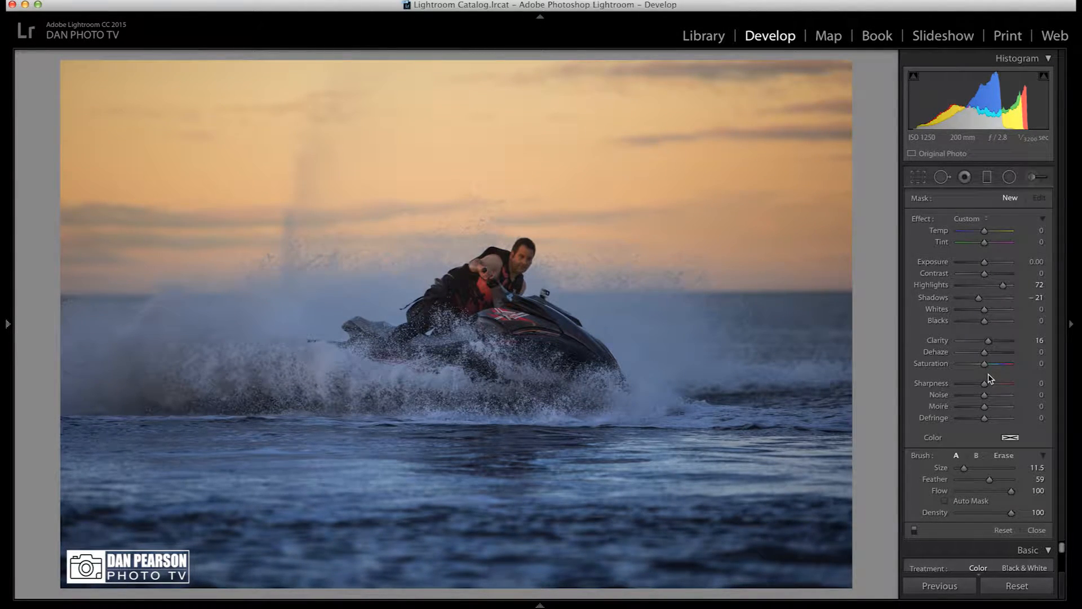
key(k)
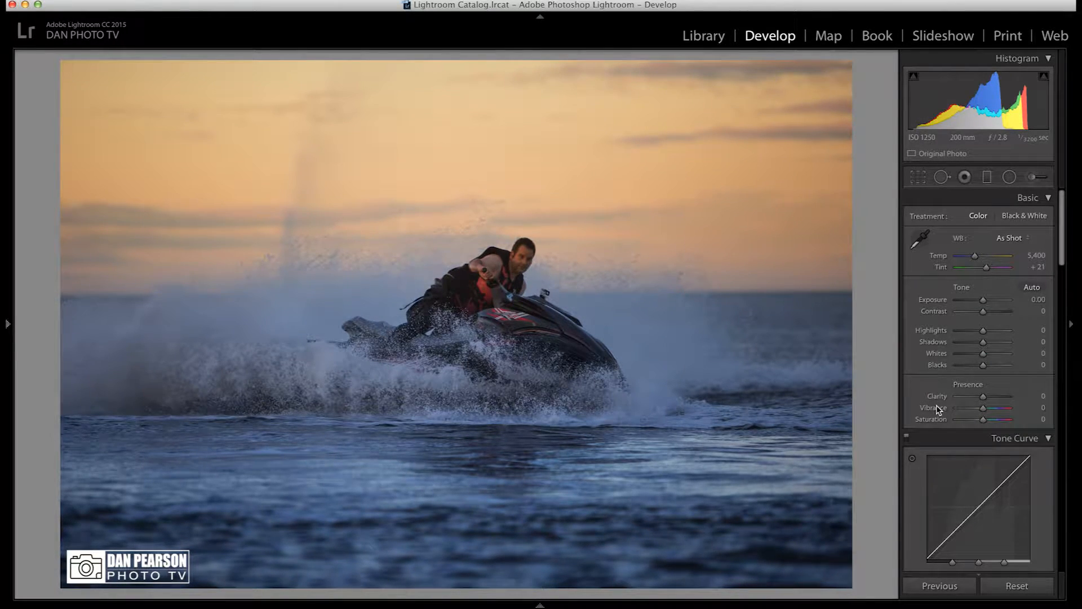
- Set the whole photo's Vibrance to +28
scroll(937, 407, down, 3)
scroll(937, 407, down, 1)
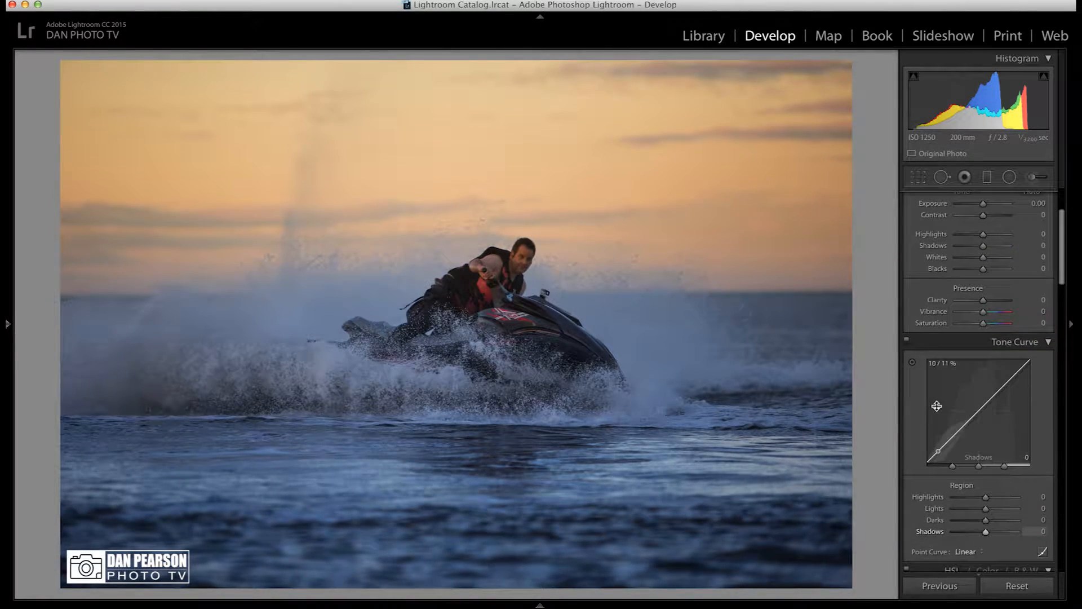
click(992, 312)
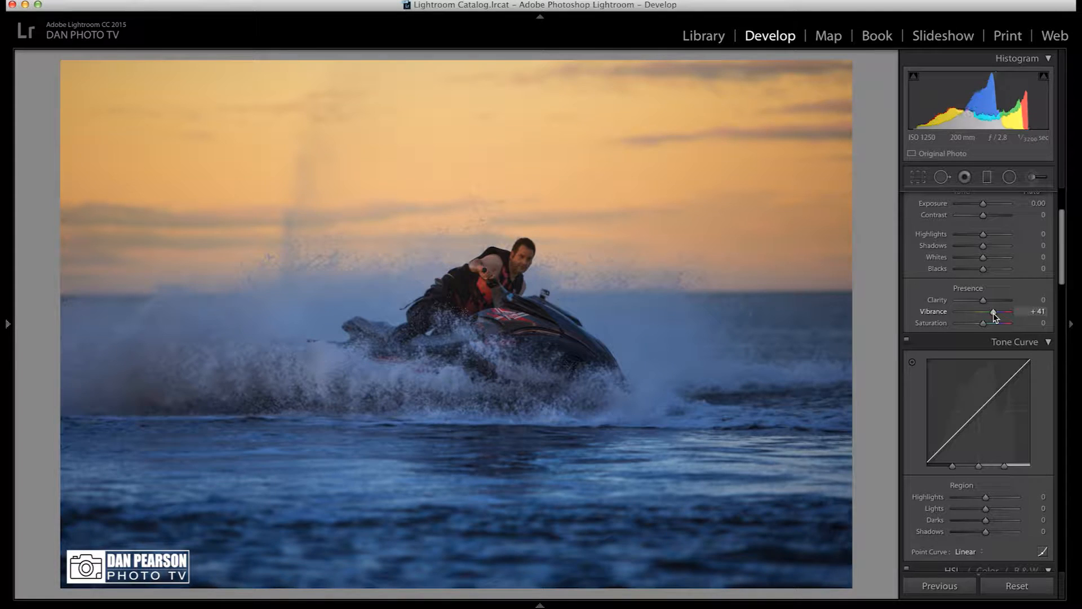
drag(993, 313, 990, 313)
- Set the tone curve regions to Highlights +37, Lights +19, Darks +13 and Shadows -4
scroll(915, 308, down, 2)
scroll(914, 307, down, 1)
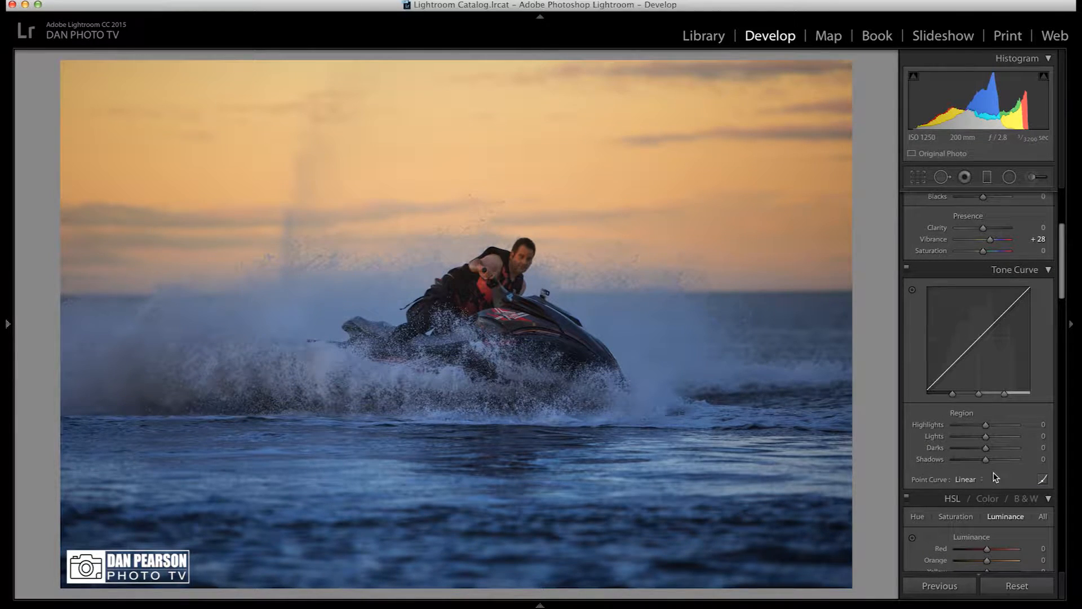
click(996, 426)
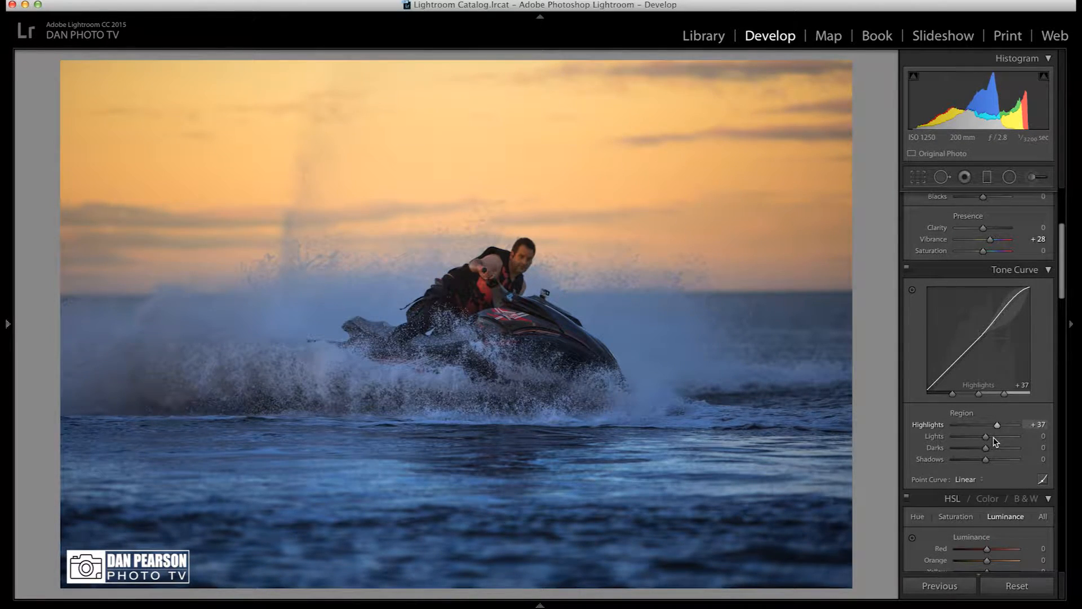
click(992, 437)
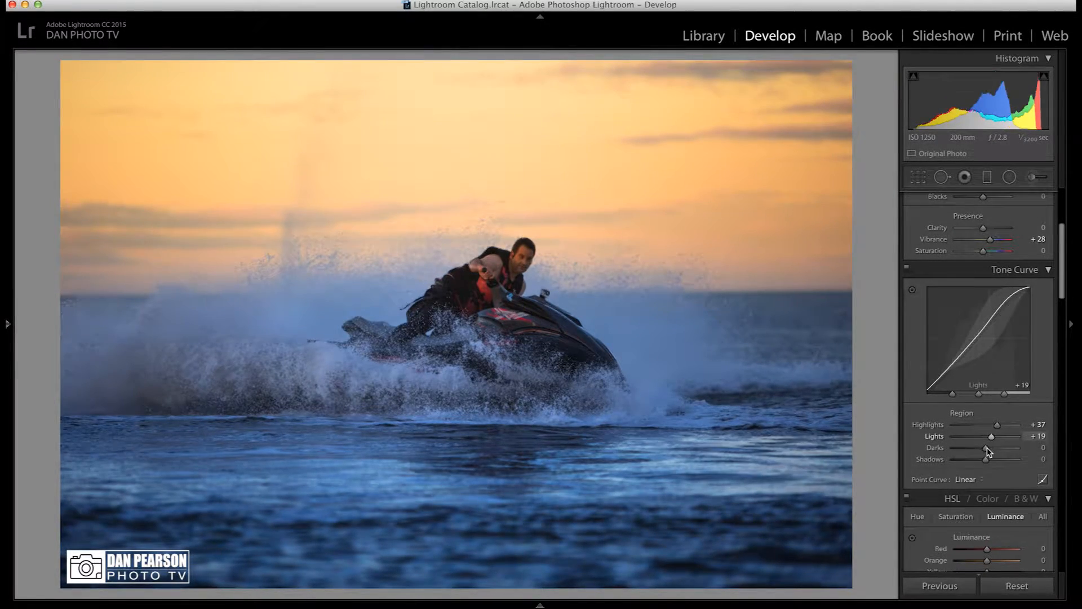
drag(987, 449, 989, 449)
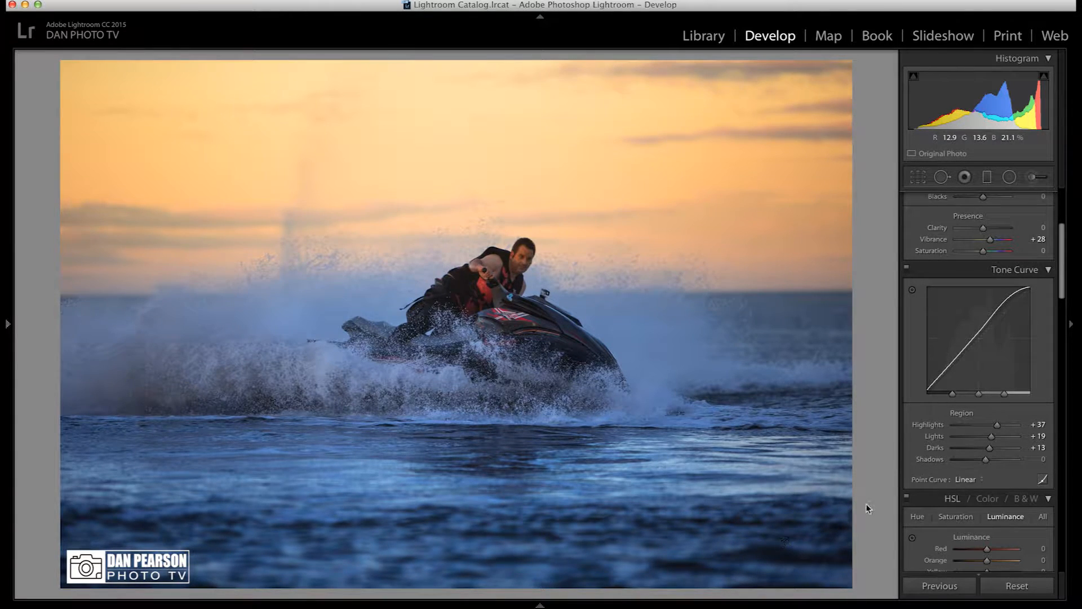
drag(984, 462, 991, 463)
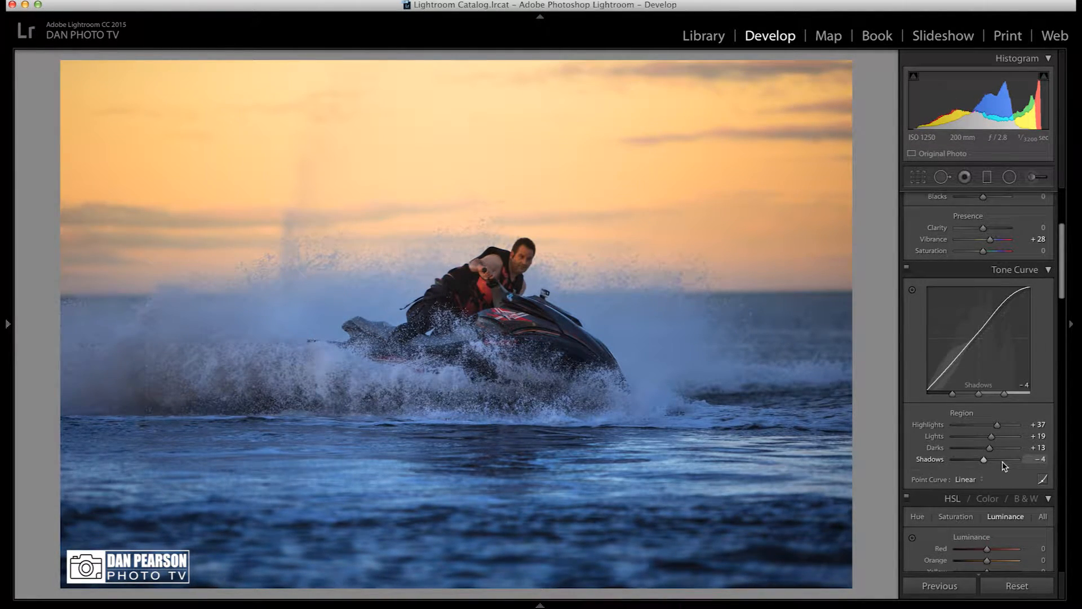
- Shift the Blue hue slightly toward aqua and raise the Blue luminance slightly in the HSL adjustments
scroll(959, 456, down, 3)
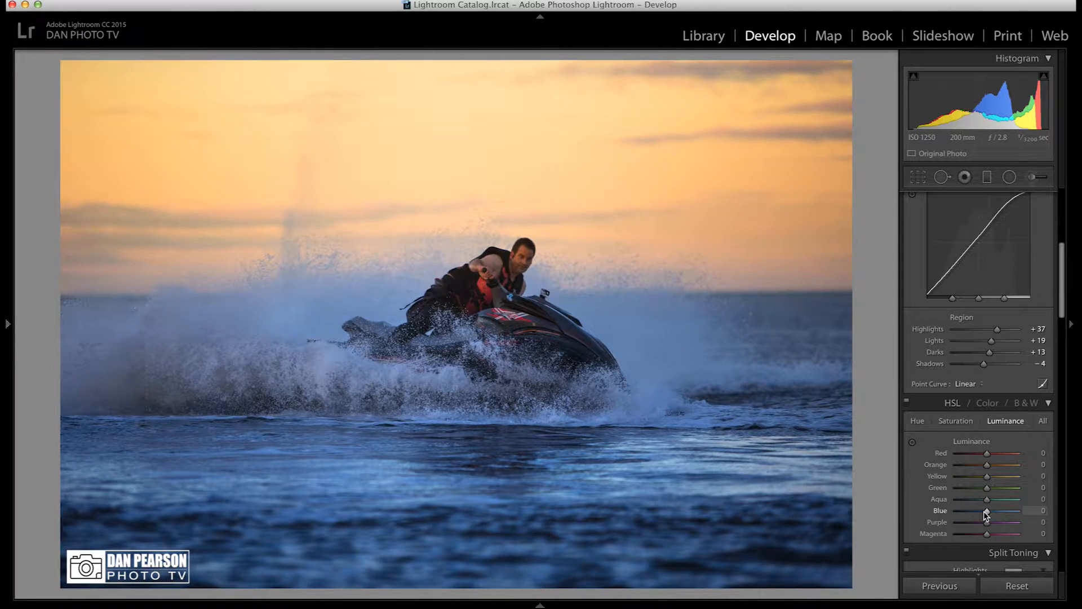
drag(987, 515, 986, 515)
mouse_move(987, 512)
mouse_down()
mouse_move(965, 513)
mouse_move(987, 512)
mouse_up()
click(917, 422)
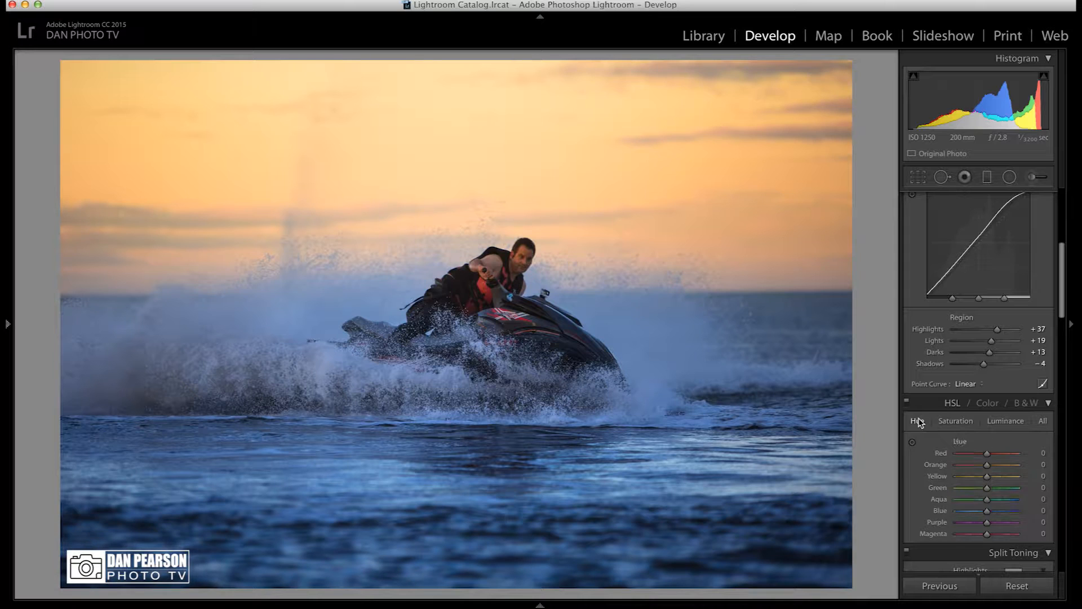
mouse_move(986, 511)
mouse_down()
mouse_move(953, 512)
mouse_move(1026, 524)
mouse_move(983, 513)
mouse_up()
click(1003, 423)
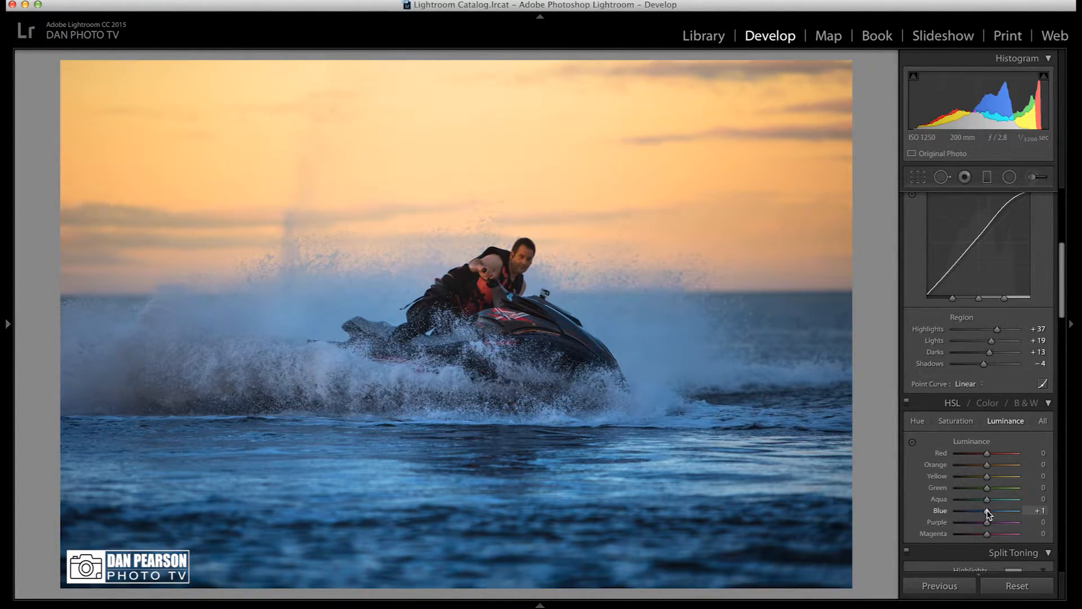
drag(988, 514, 989, 515)
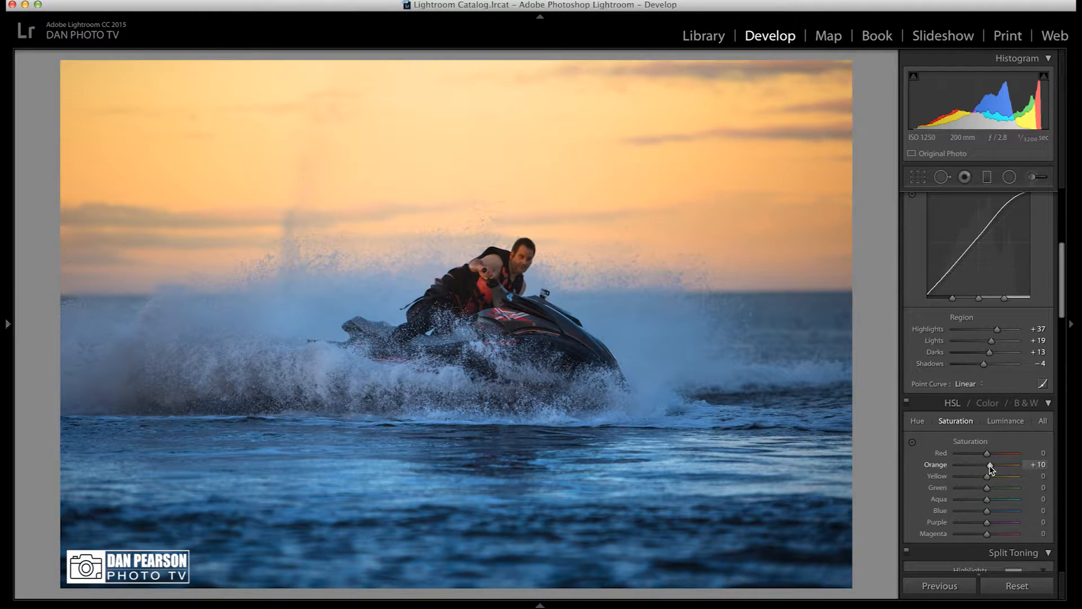
- Raise the Orange saturation to about +10 and view the photo with the interface blacked out
drag(992, 466, 991, 466)
key(l)
key(l)
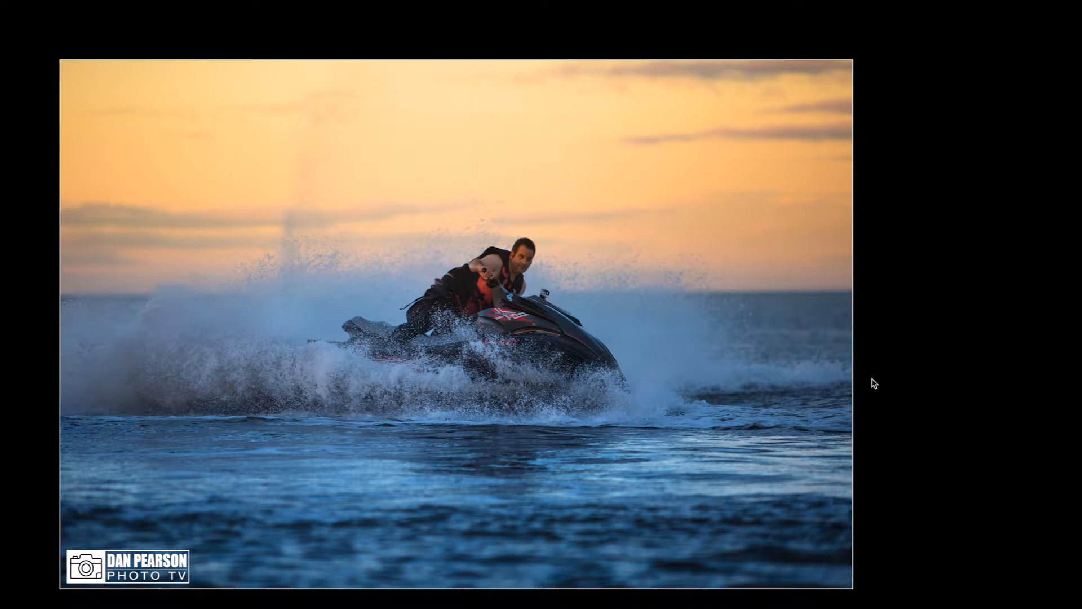